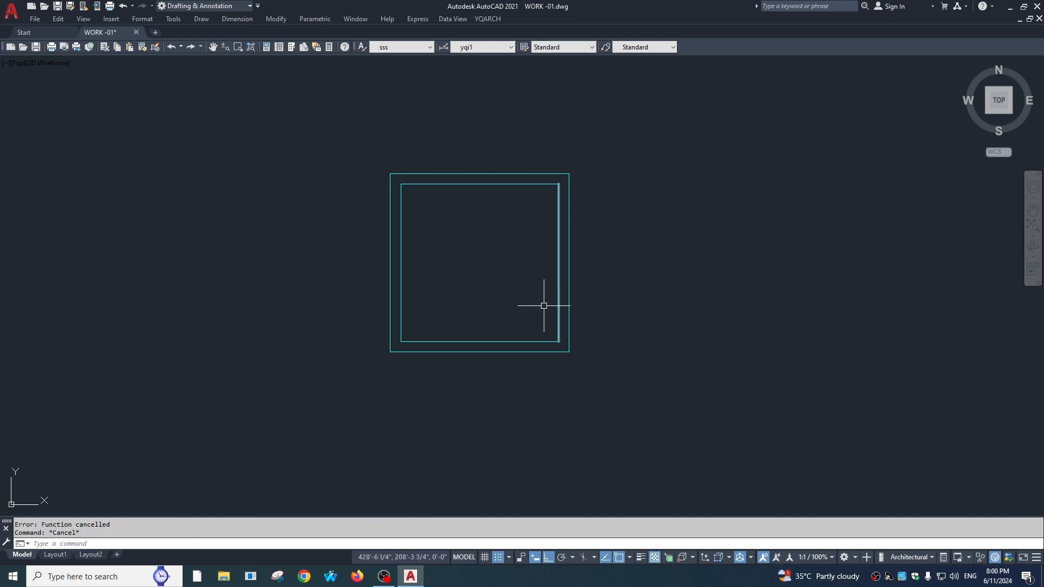
type("h")
key("Return")
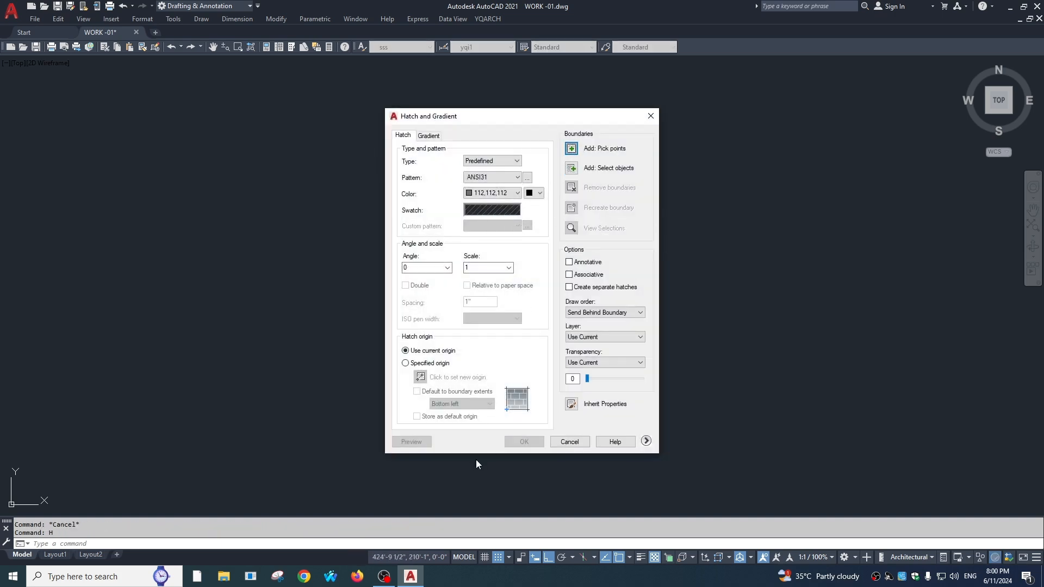
key("Escape")
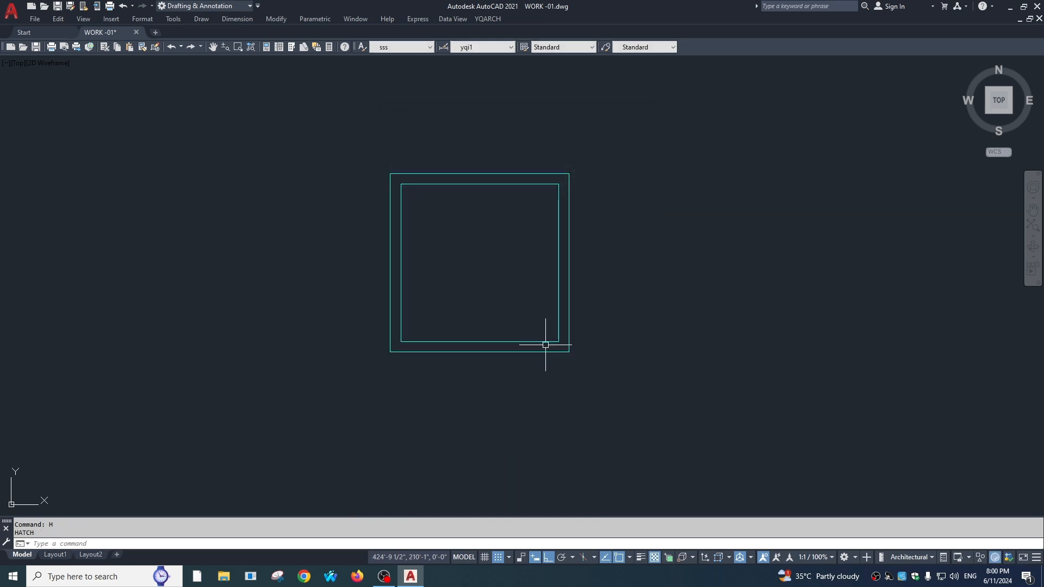
key("Escape")
Try to fill all the walls of the square room in one WWF selection, and undo the fill.
type("wwf")
key("Return")
left_click(601, 221)
left_click(553, 246)
left_click(503, 106)
left_click(456, 250)
key("Return")
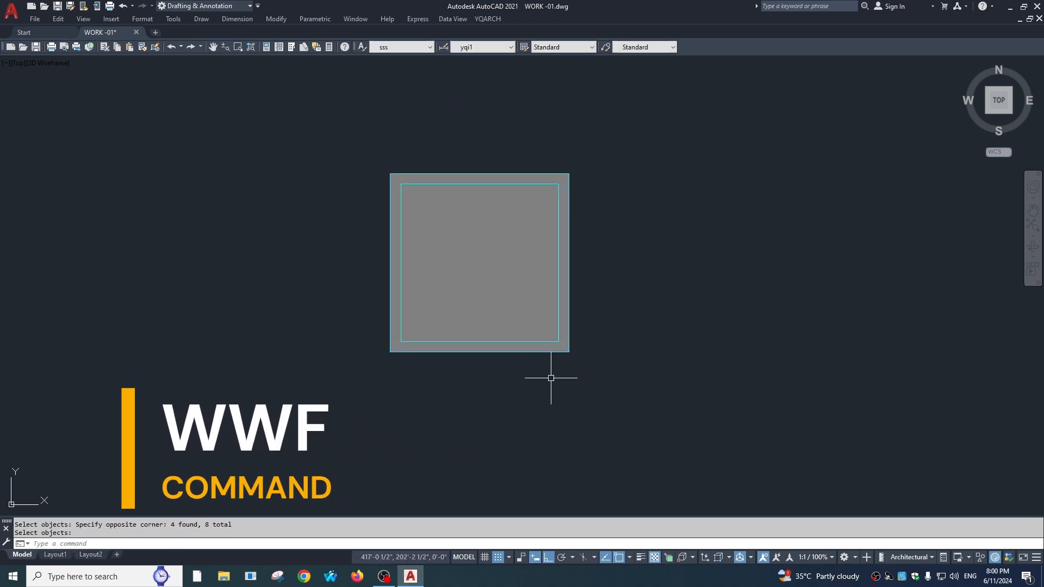
type("u")
key("Return")
Fill only the right wall of the square room with solid hatch using the WWF command.
type("ww")
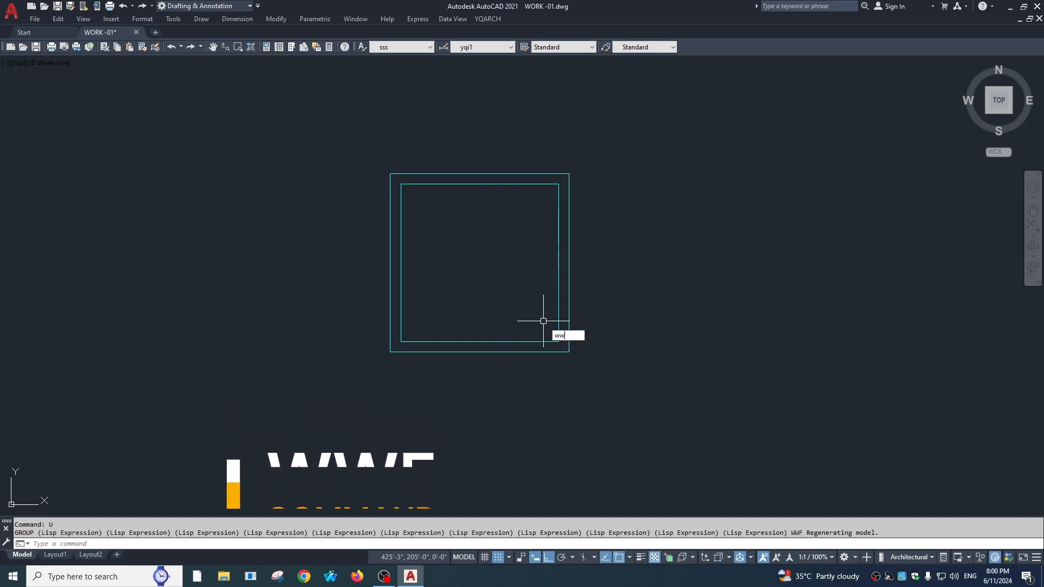
type("f")
key("Return")
left_click(595, 277)
left_click(499, 301)
key("Return")
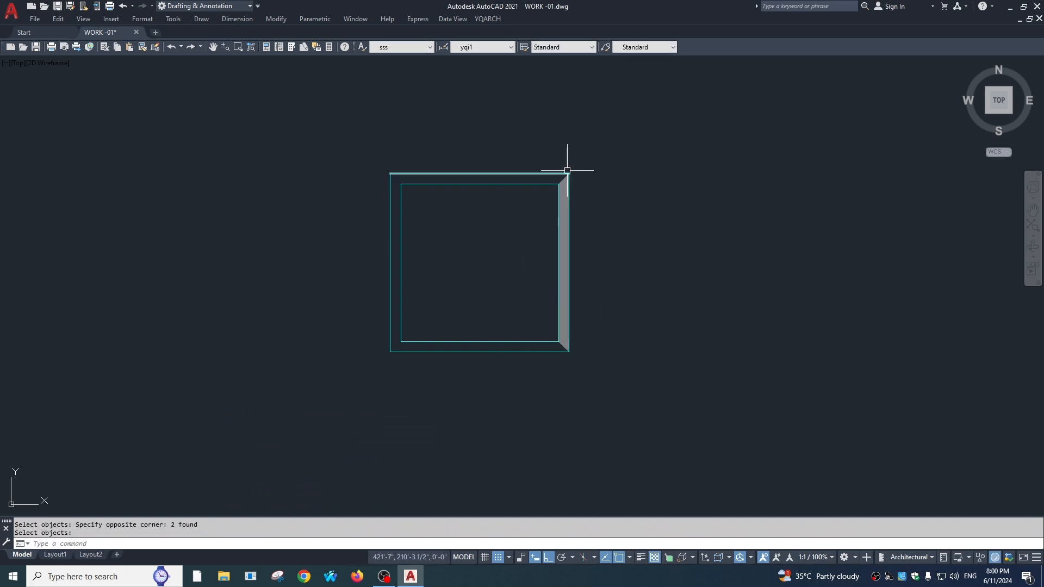
Fill the bottom, left and top walls one at a time with the WWF solid hatch.
key("Return")
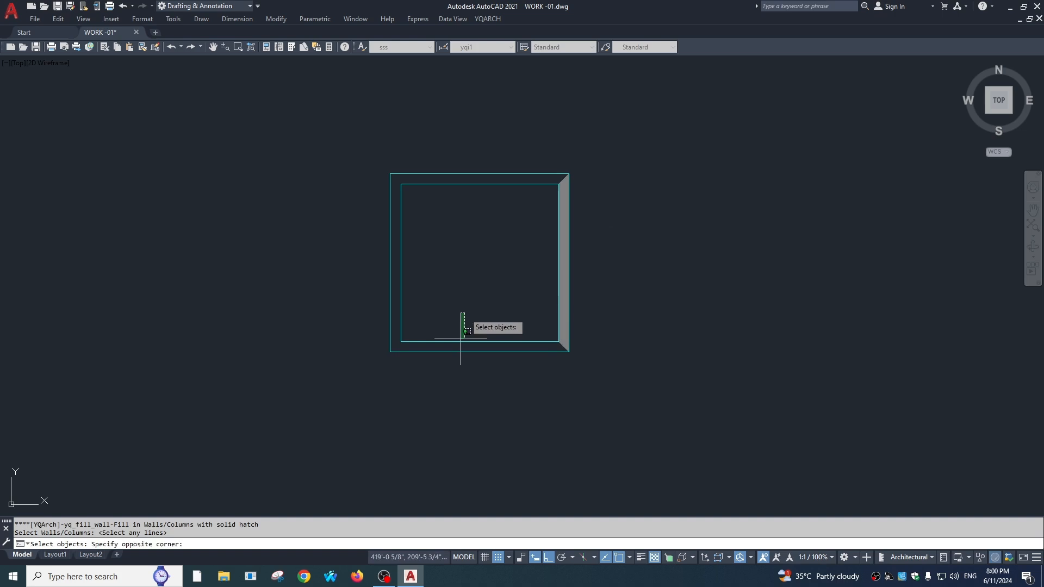
left_click_drag(464, 327, 443, 357)
key("Return")
key("Return")
left_click_drag(431, 256, 384, 276)
key("Return")
key("Return")
left_click_drag(484, 156, 462, 187)
key("Return")
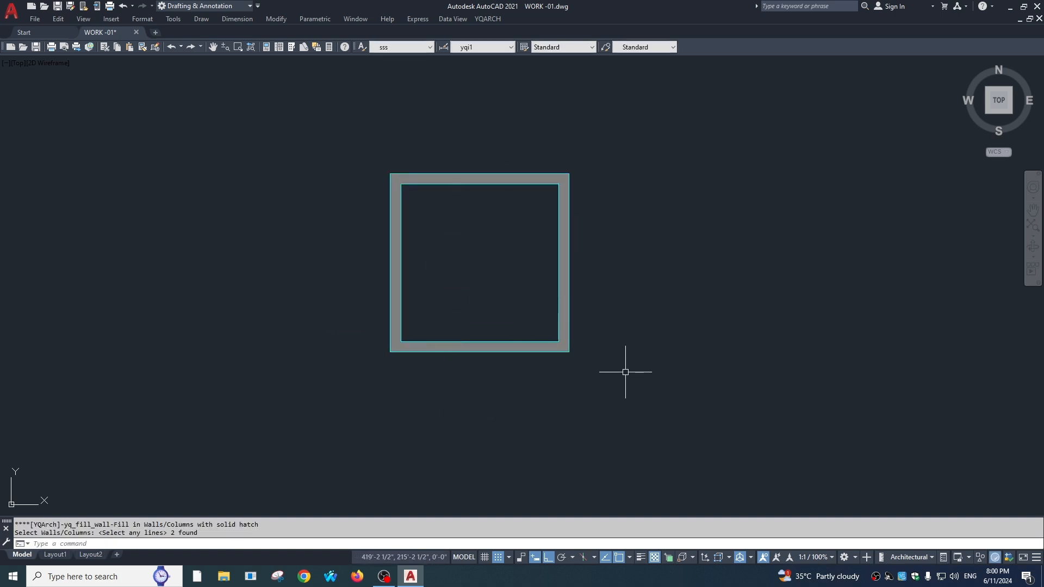
key("Escape")
left_click(587, 374)
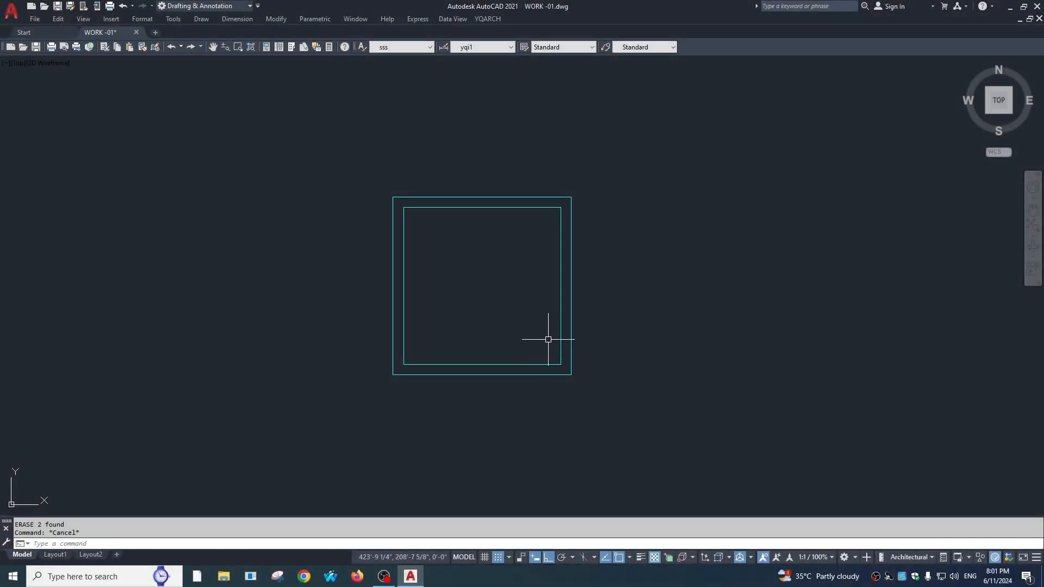
Generate wall axis lines along the centre of all four walls with the WWA command.
type("w")
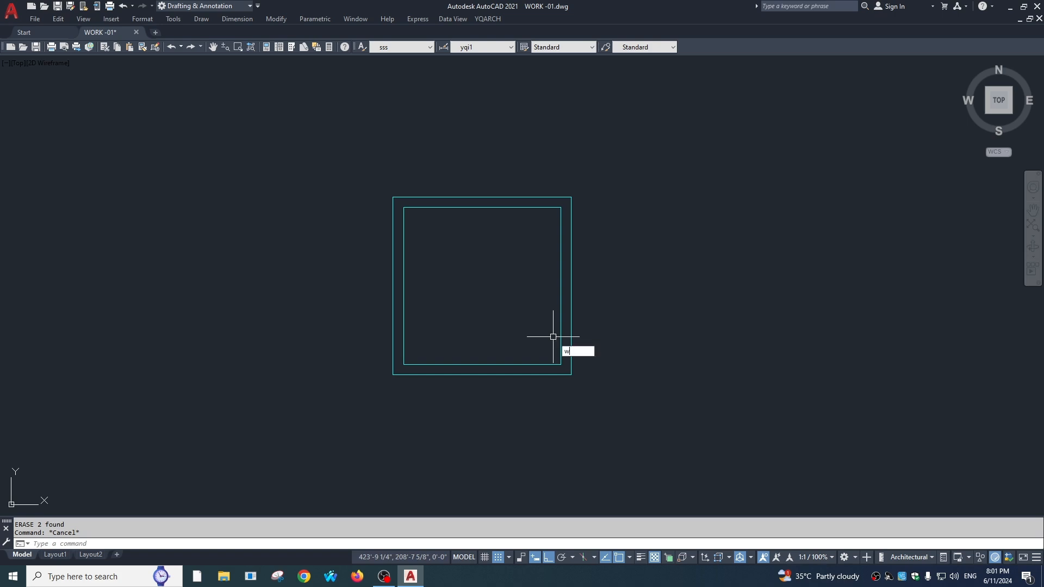
type("wa")
key("Return")
left_click(633, 140)
left_click(376, 351)
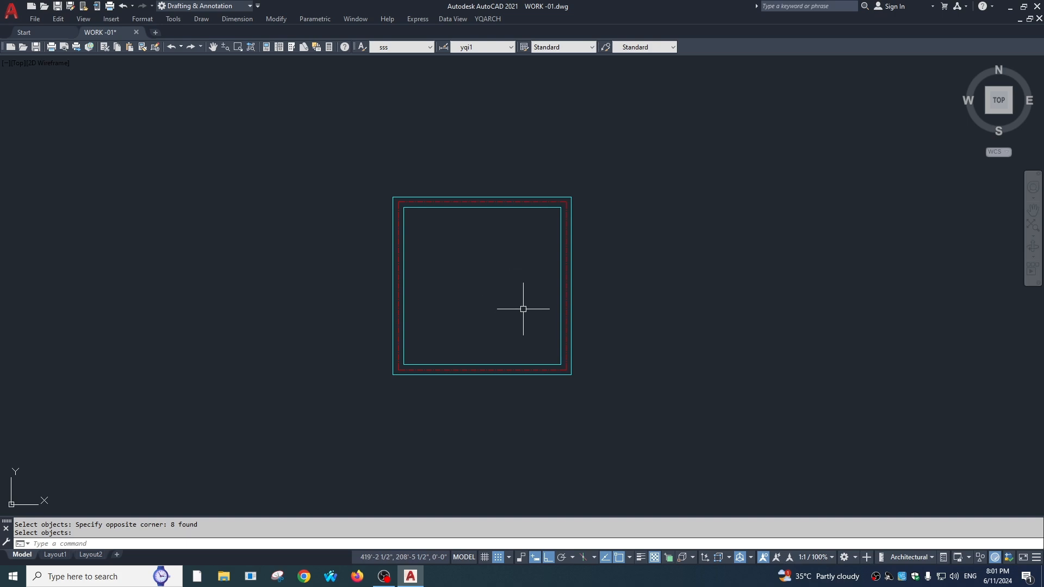
Insert a filled 9 x 9 rectangular column in the empty area right of the room with the ZZR command.
type("zz")
key("Return")
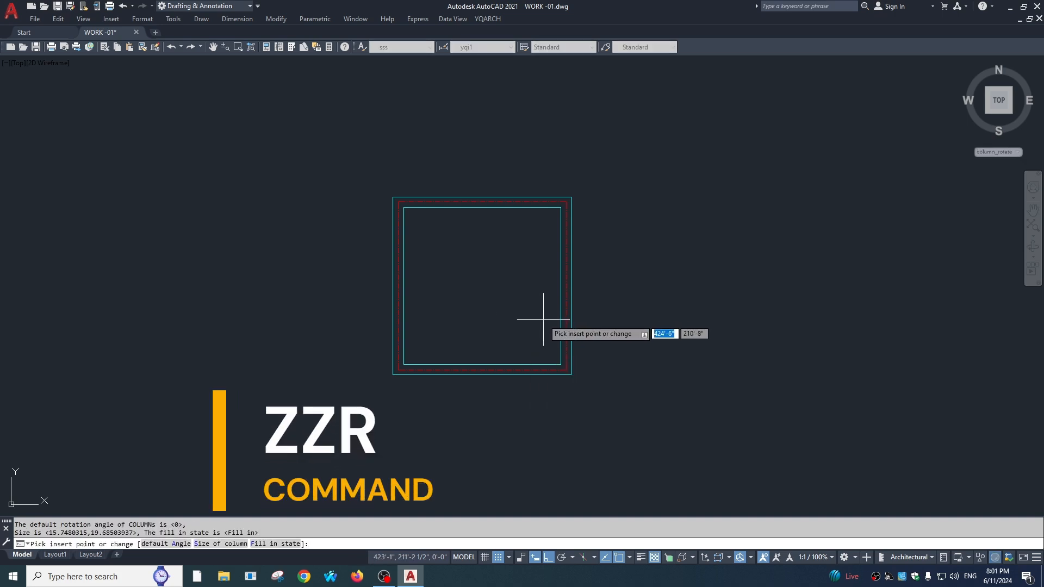
type("s")
key("Return")
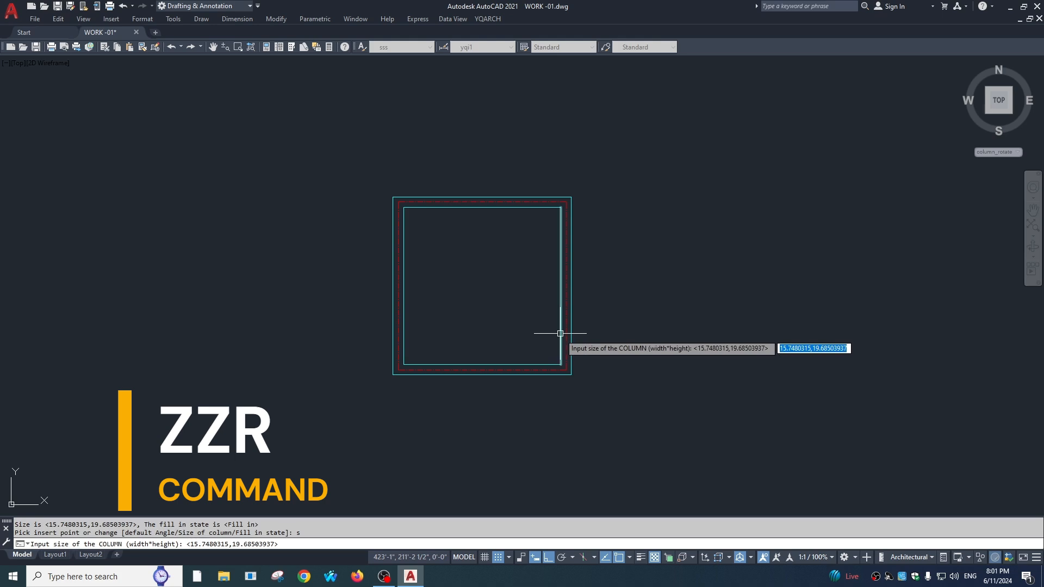
type("9")
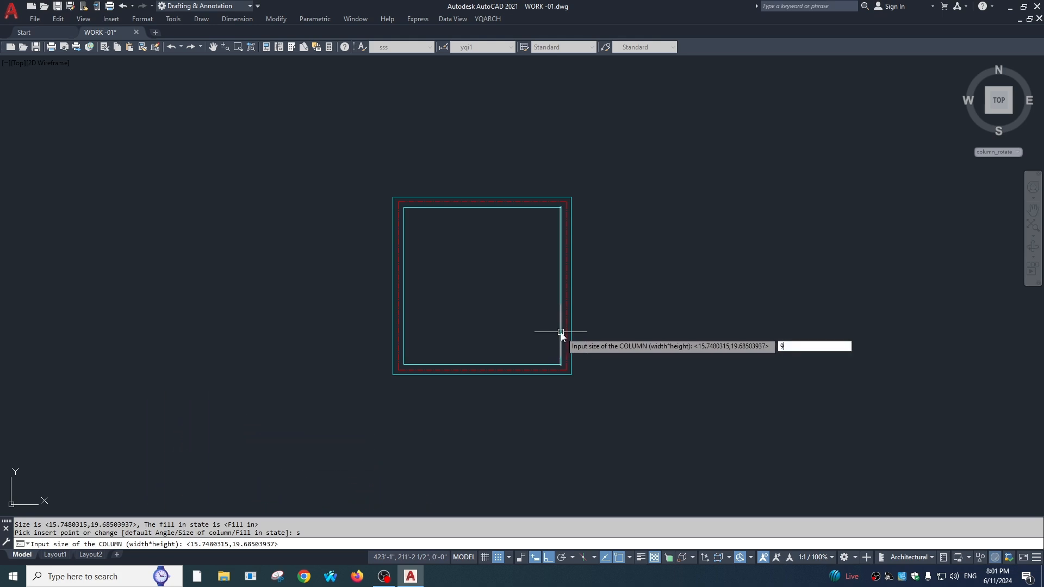
type(",9")
key("Return")
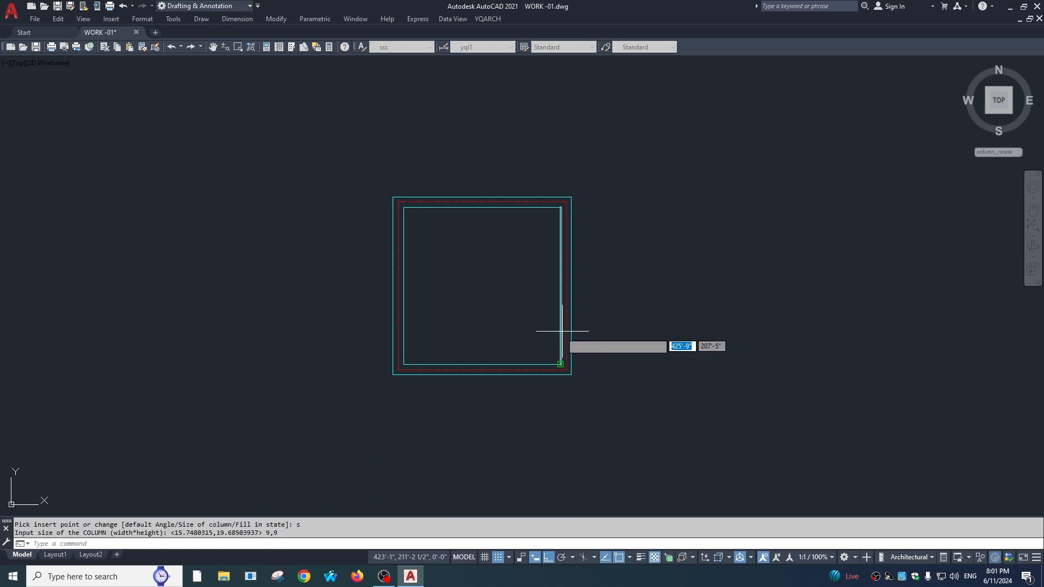
left_click(654, 358)
scroll(653, 359, "up", 5)
left_click(649, 375)
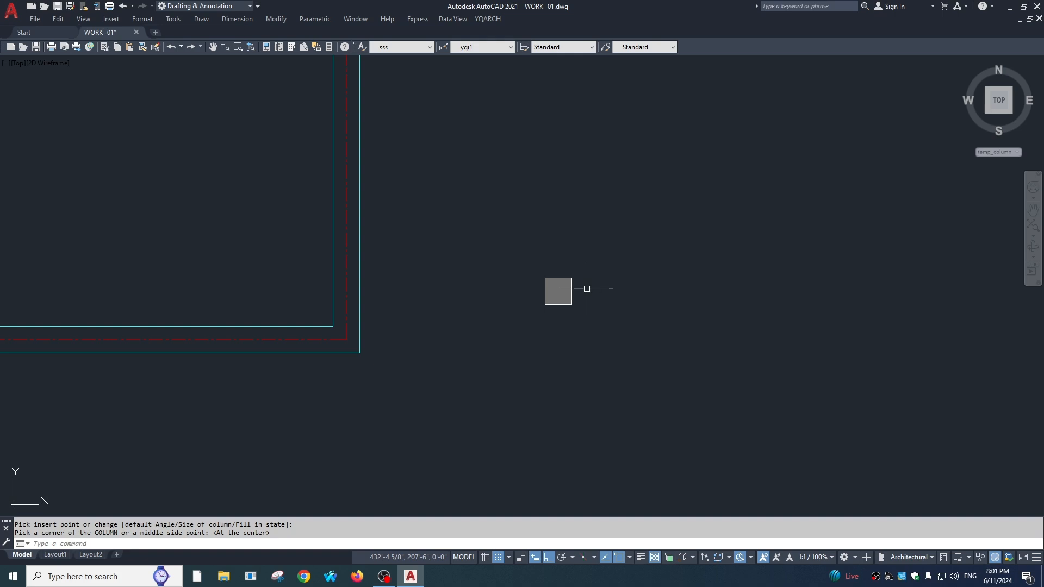
Insert a filled round column with a diameter of 18 beside the square column using the ZZC command.
type("ZZC")
key("Return")
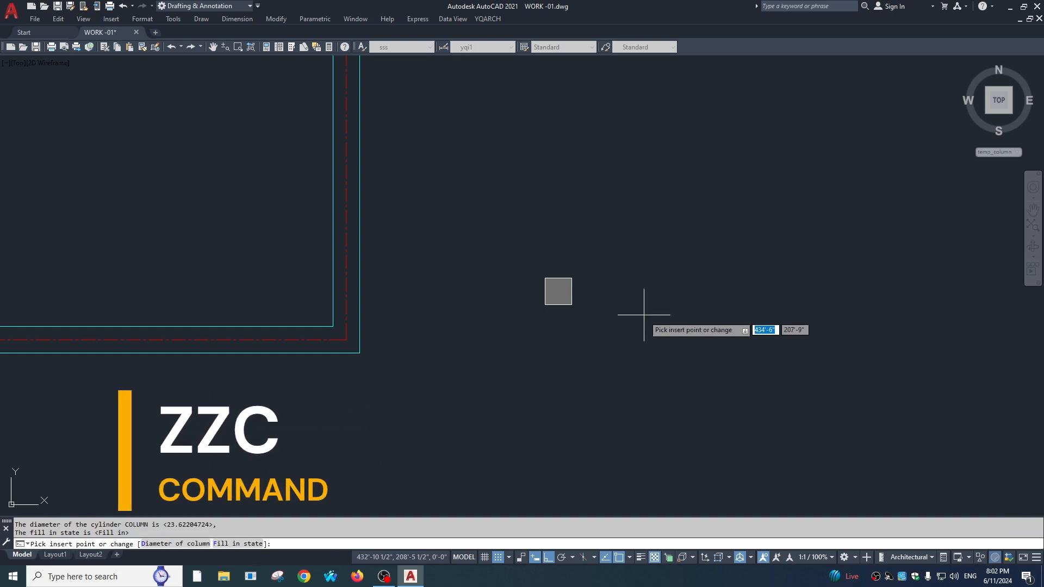
type("d")
key("Return")
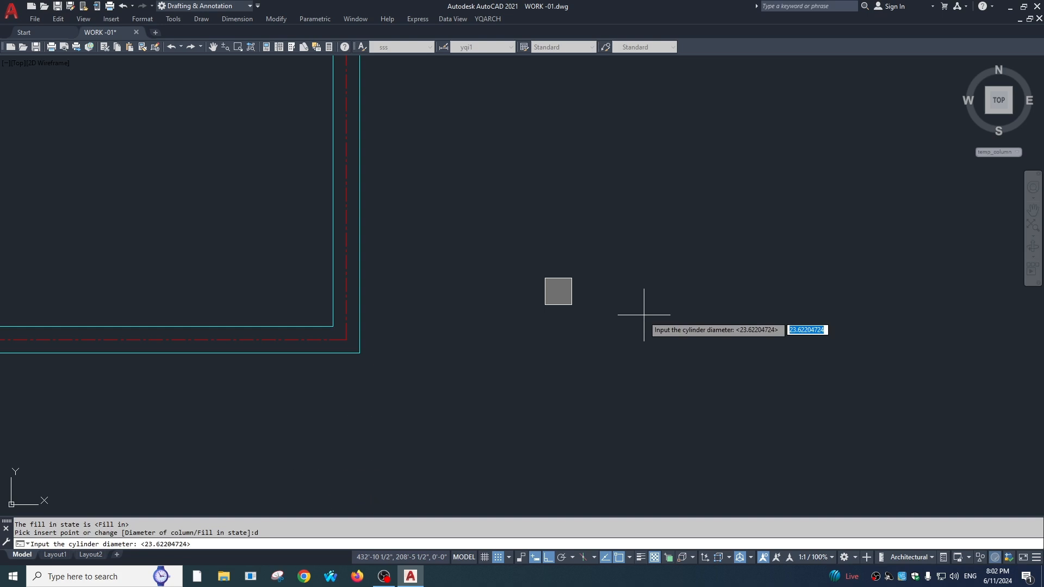
type("18")
key("Return")
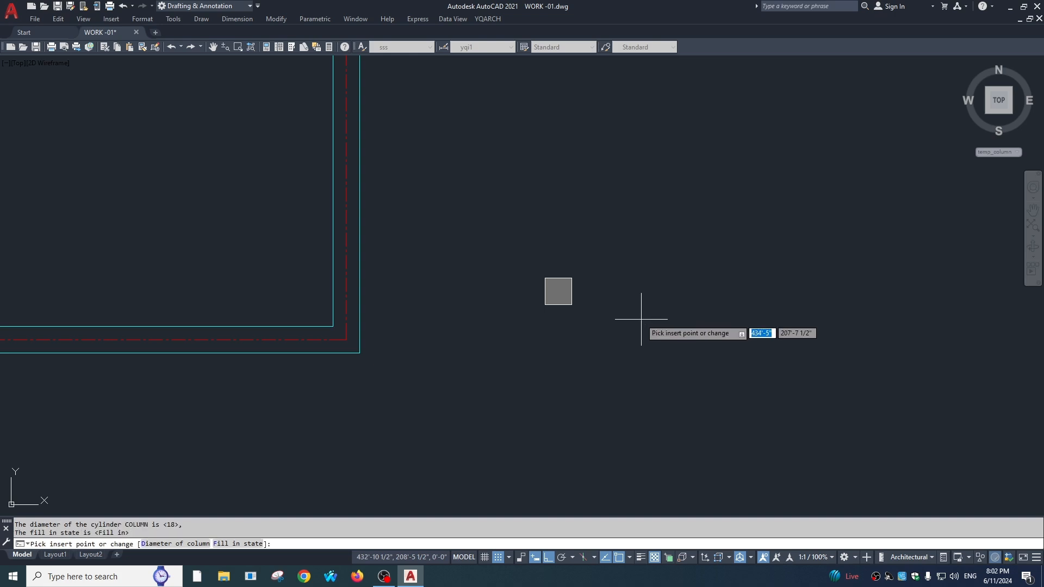
left_click(676, 343)
scroll(710, 357, "up", 3)
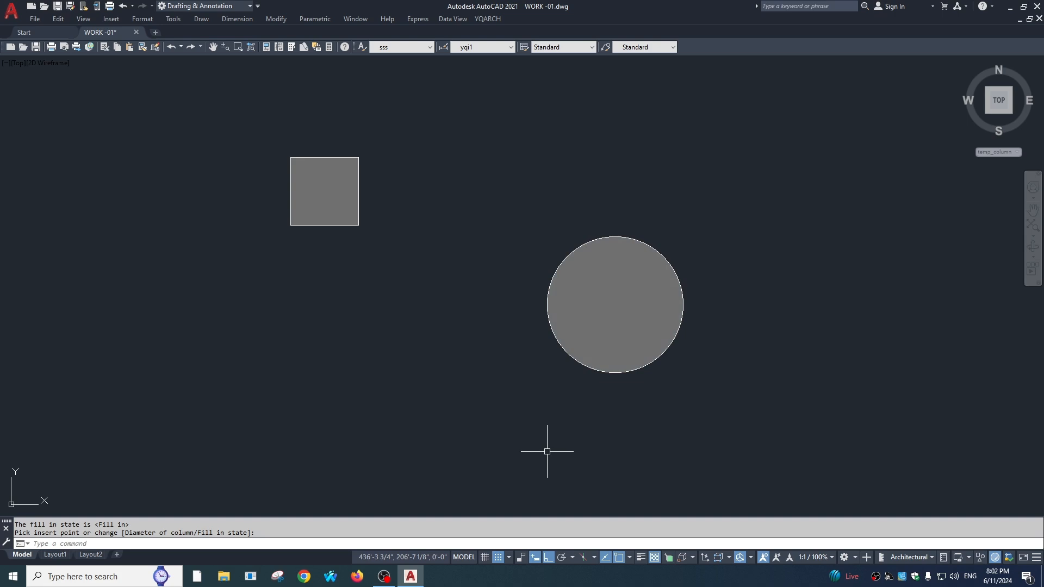
Insert a filled L-shaped column sized 18,18 below the round column, with its L corner at the lower right.
scroll(513, 294, "down", 4)
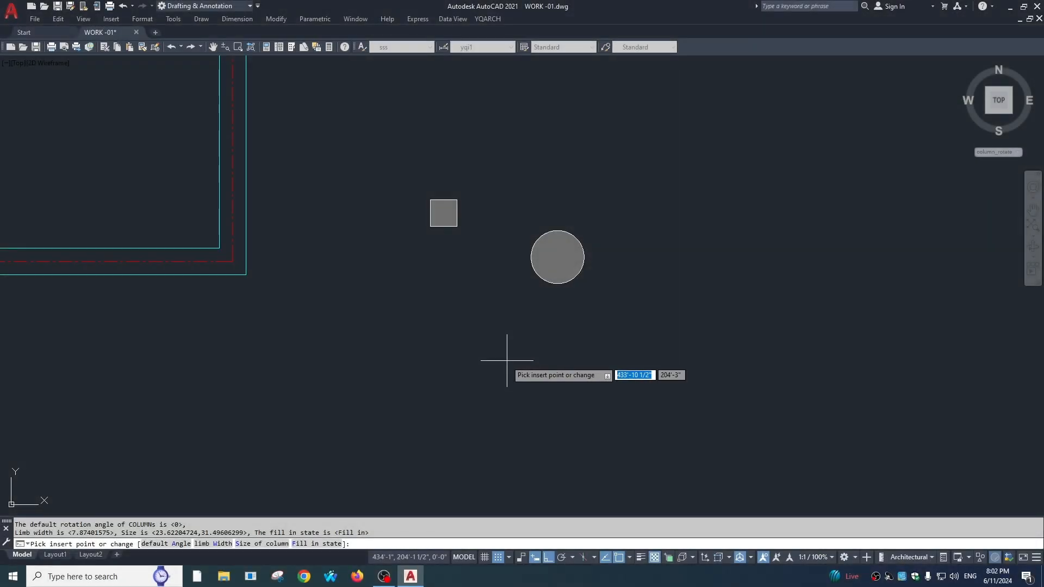
type("s")
key("Return")
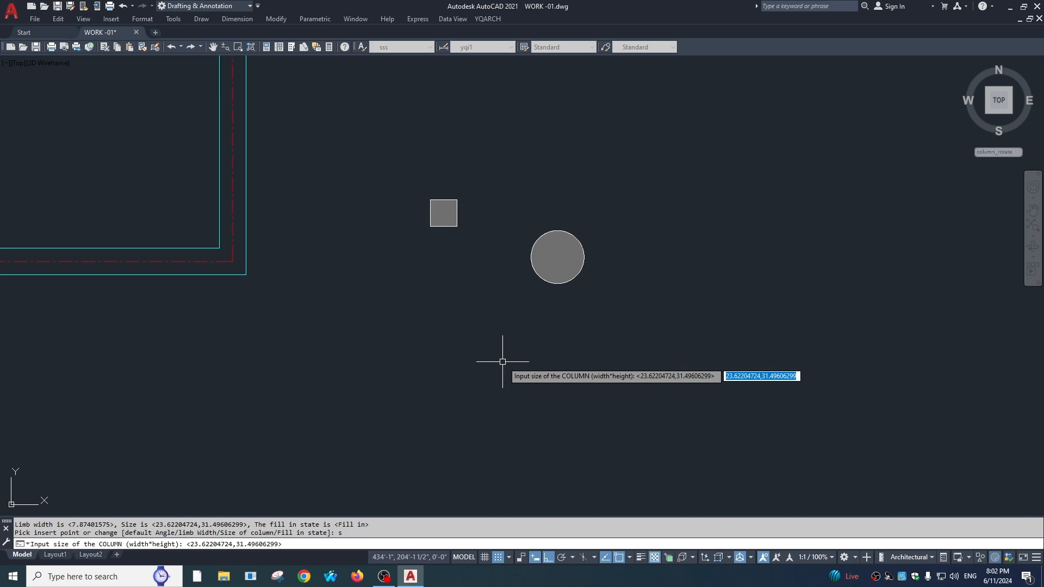
type("18,1")
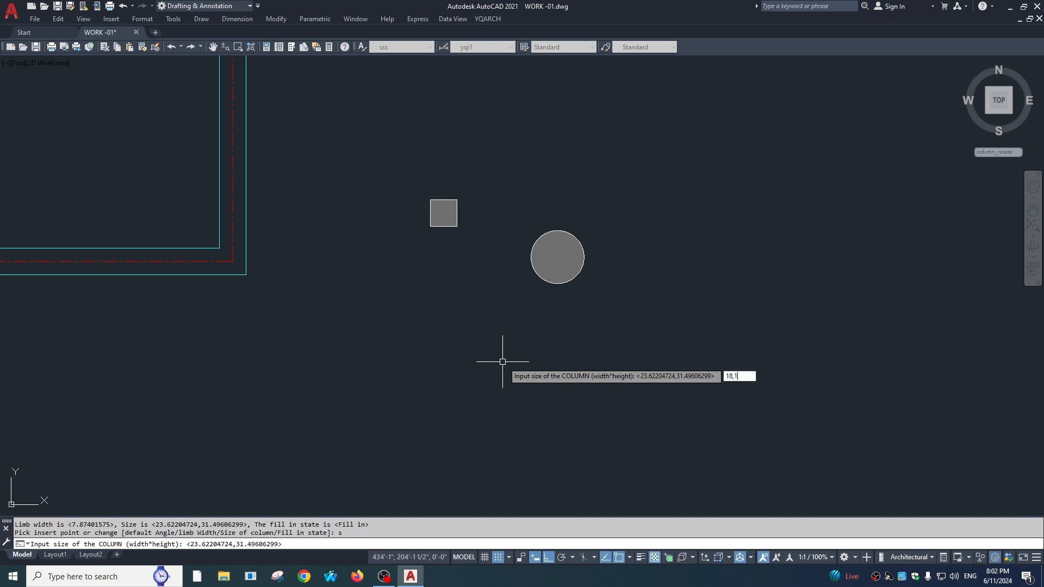
type("8")
key("Return")
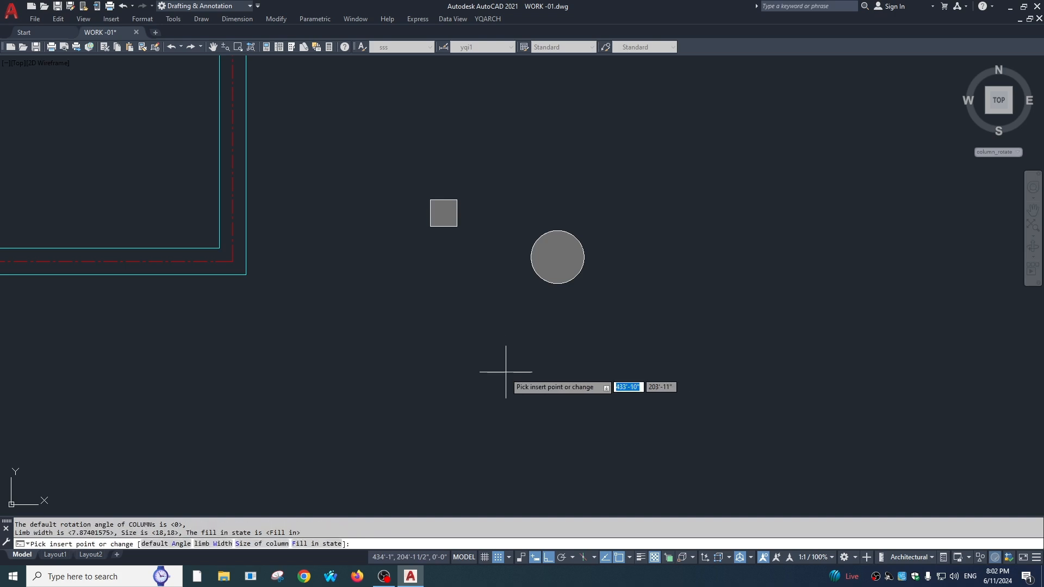
left_click(506, 375)
left_click(540, 412)
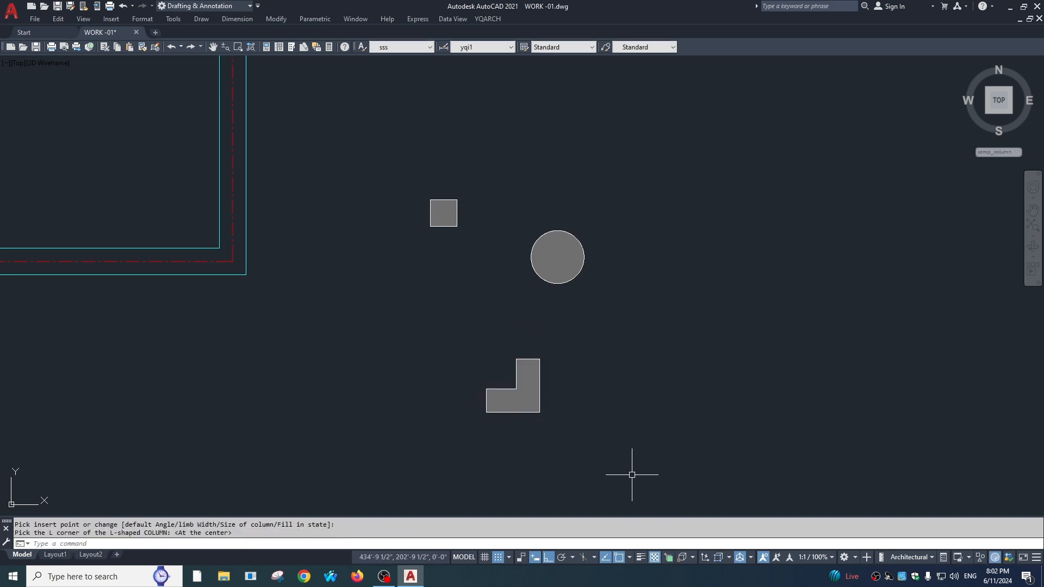
Check the limb width of the L-shaped column with a linear dimension, without placing it.
key("Escape")
type("dli")
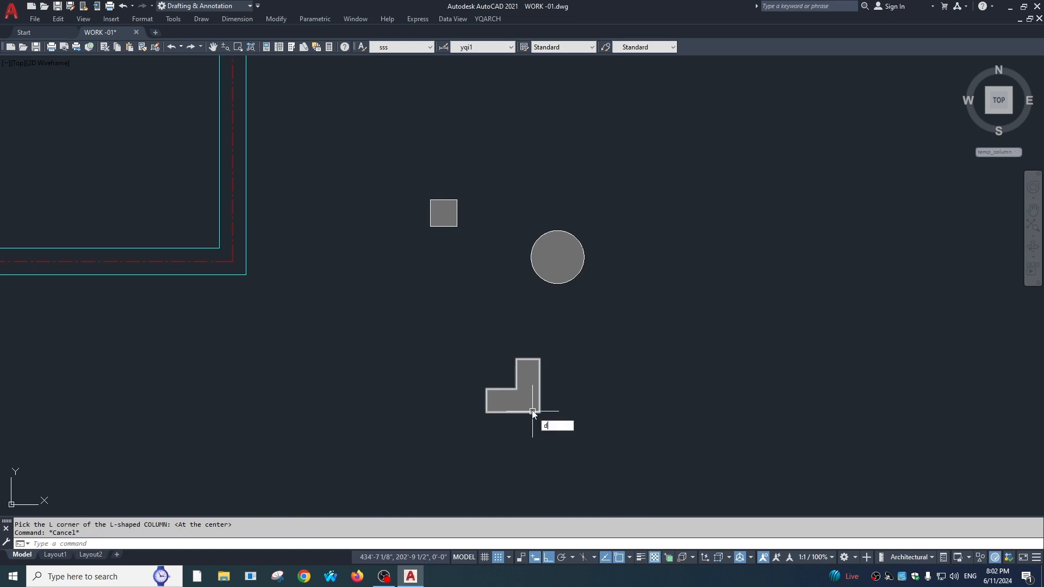
key("space")
key("space")
left_click(518, 357)
scroll(526, 348, "up", 6)
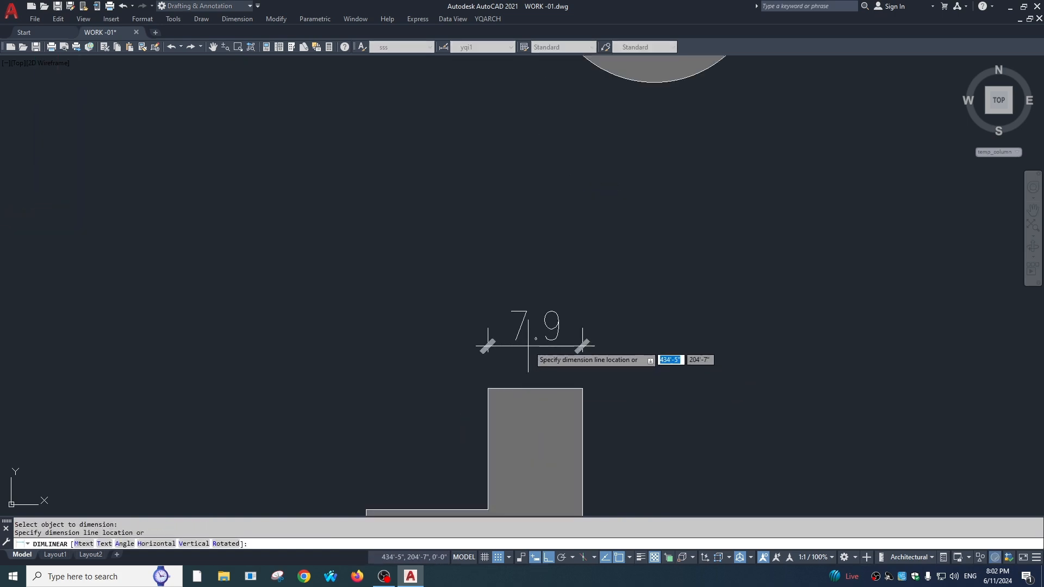
scroll(530, 359, "down", 5)
key("Escape")
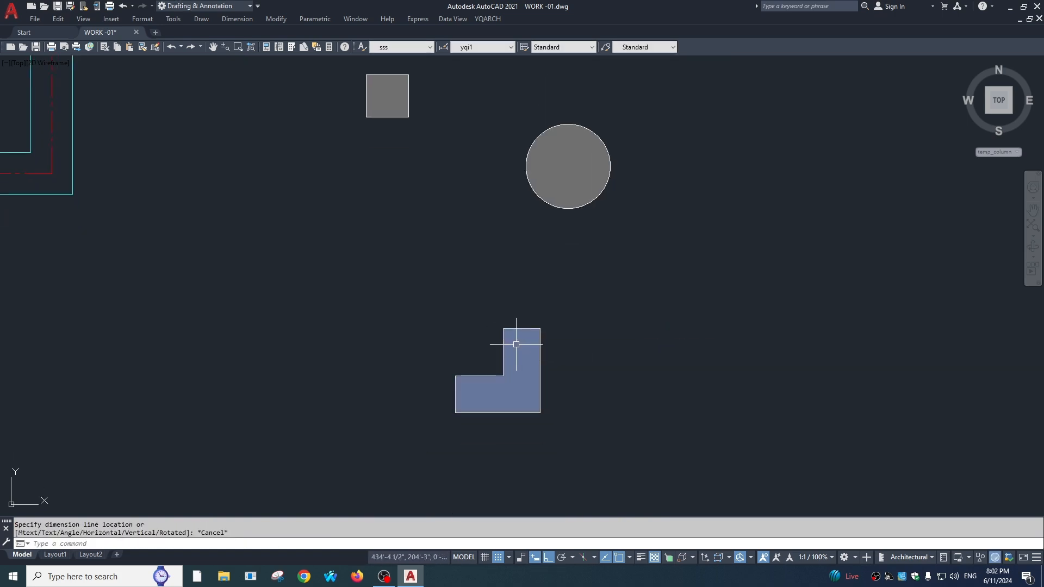
scroll(512, 343, "up", 3)
key("space")
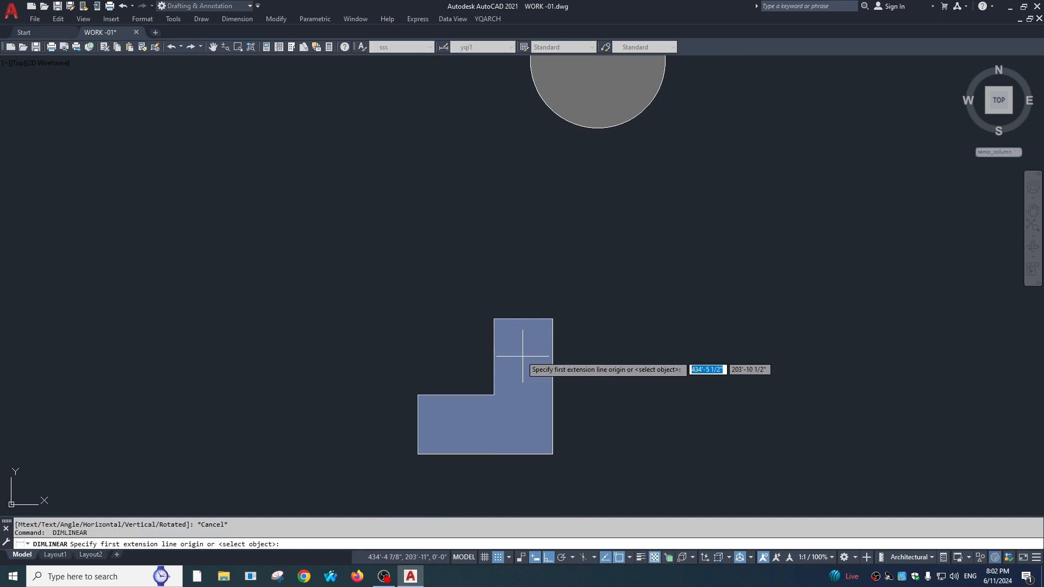
key("Escape")
Insert a second L-shaped column to the right of the first using ZZL, with a limb width of 9.
type("zzl")
key("Return")
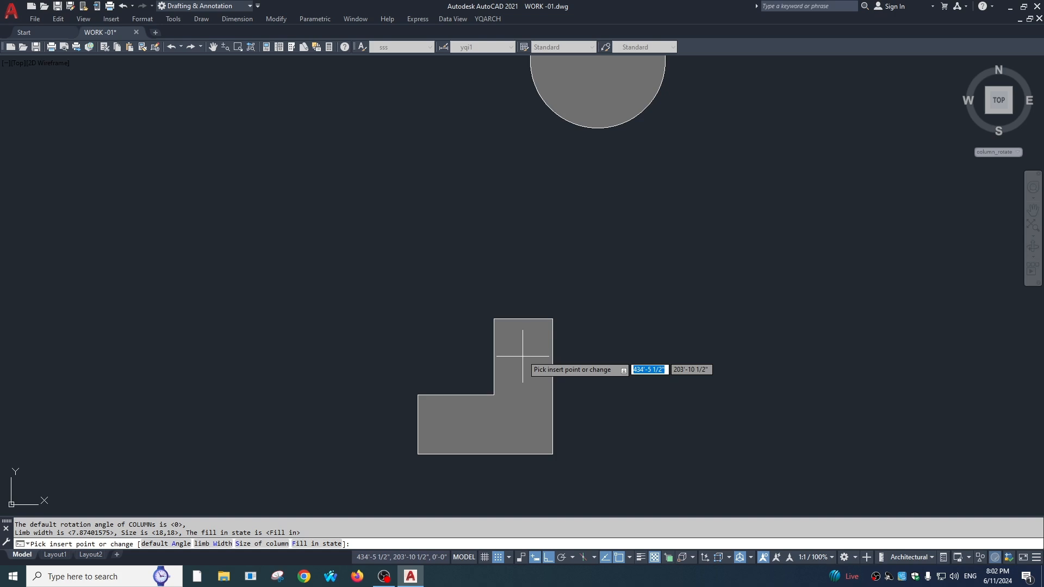
type("w")
key("Return")
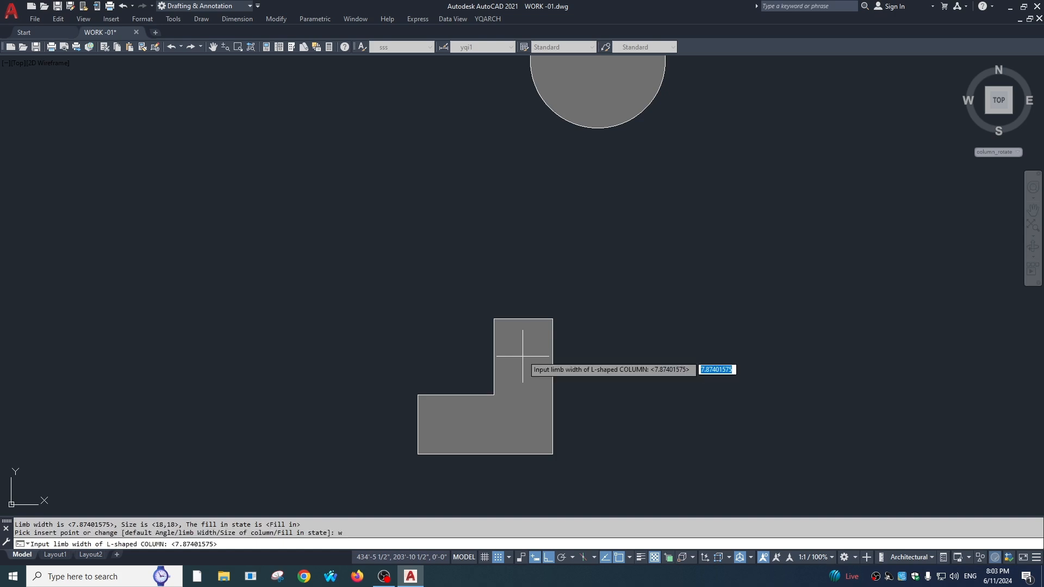
type("9")
key("Return")
type("s")
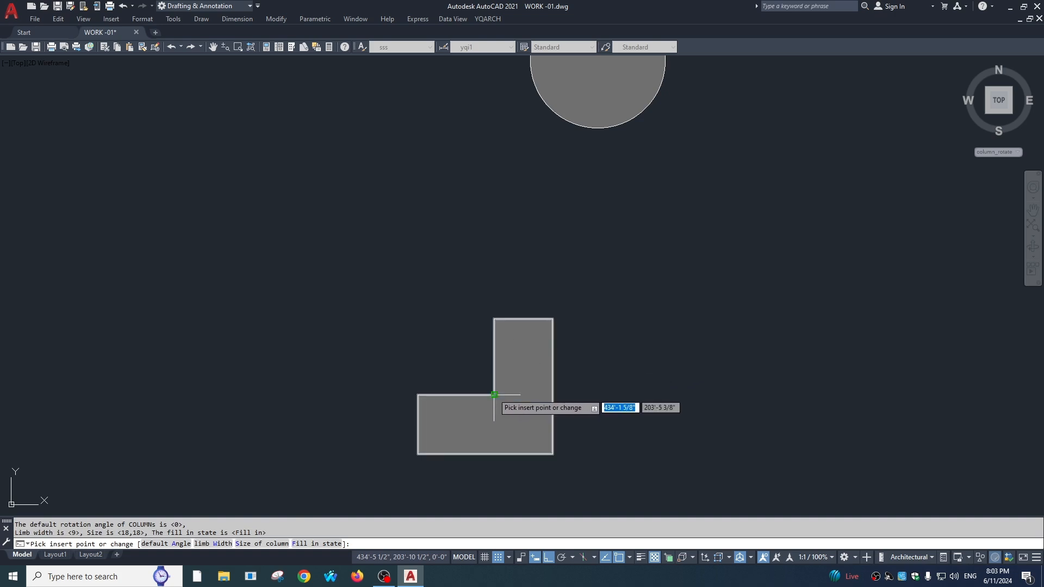
key("Return")
key("Return")
left_click(715, 331)
left_click(737, 335)
key("Escape")
Check the top limb width of the second L-shaped column with a linear dimension, without placing it.
type("dli")
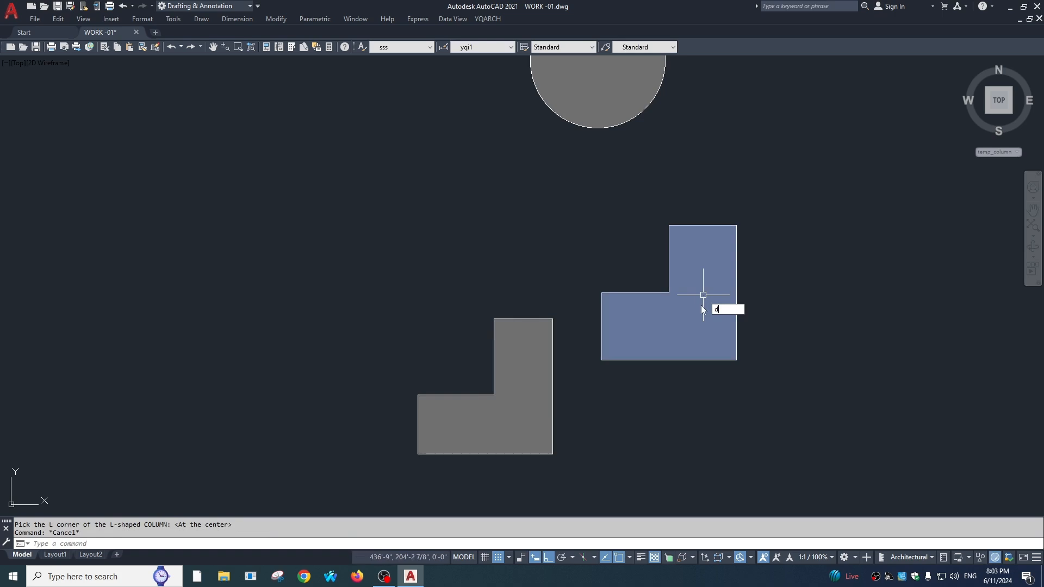
key("Return")
key("Return")
left_click(702, 216)
left_click(703, 226)
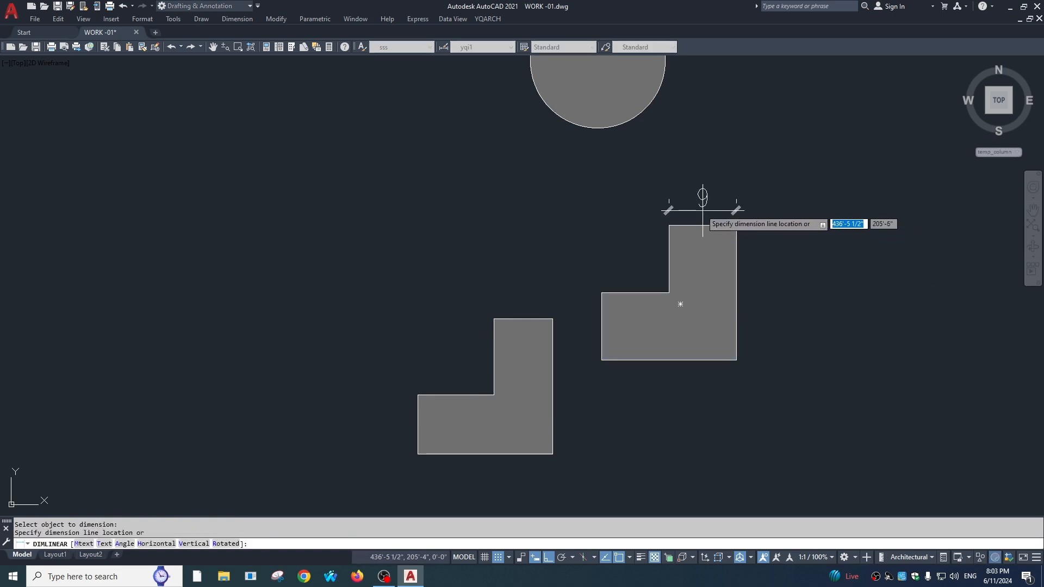
key("Escape")
Add linear dimensions for the overall height and overall width of the second L-shaped column.
key("Return")
key("Return")
left_click(737, 279)
left_click(785, 305)
key("Return")
key("Return")
left_click(696, 360)
left_click(700, 419)
key("Escape")
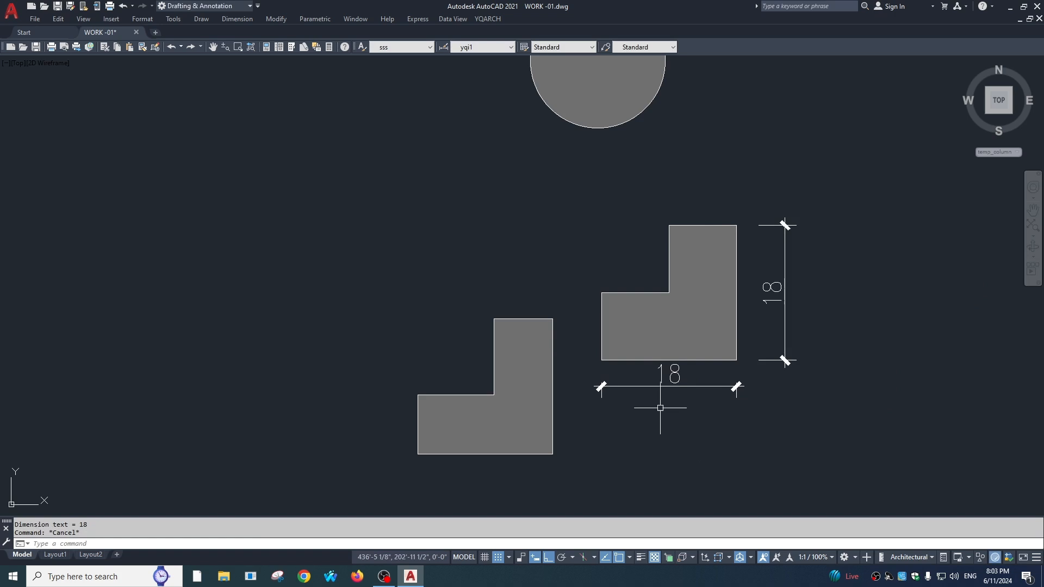
scroll(661, 408, "down", 2)
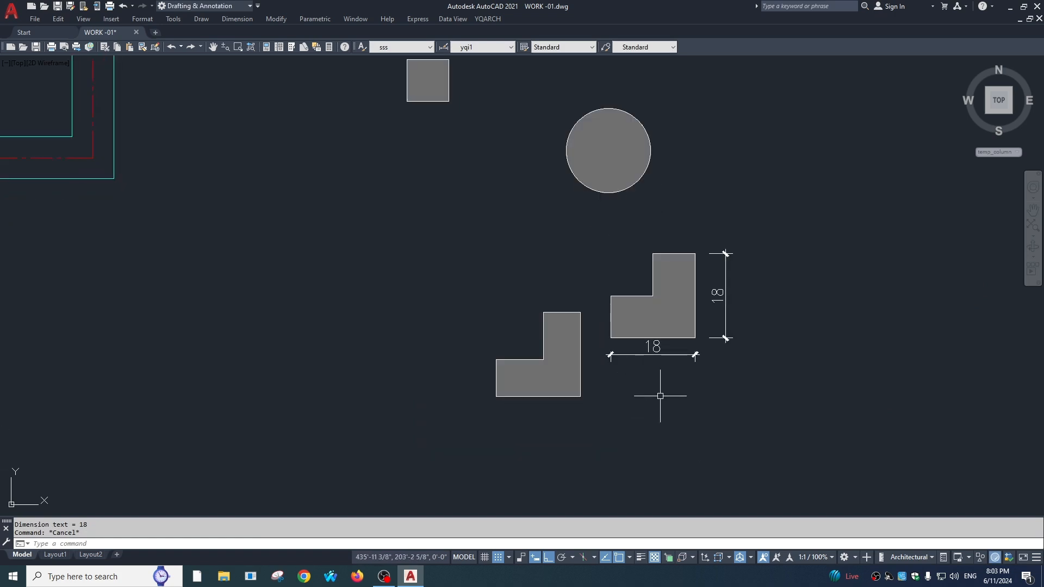
Start the ZZT command and try to enter 18 as the size of the T-shaped column.
scroll(642, 351, "down", 2)
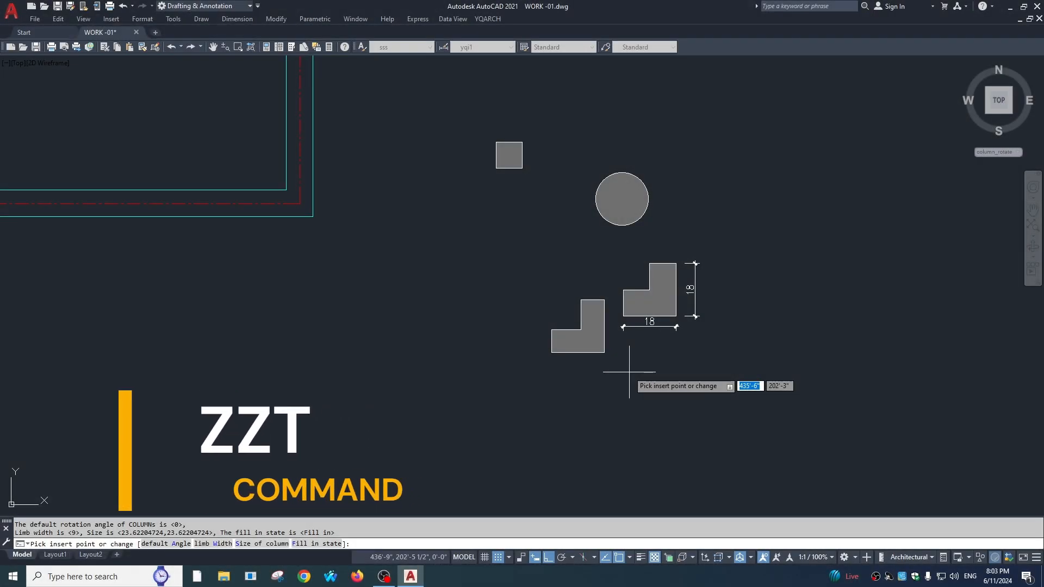
type("s")
key("Return")
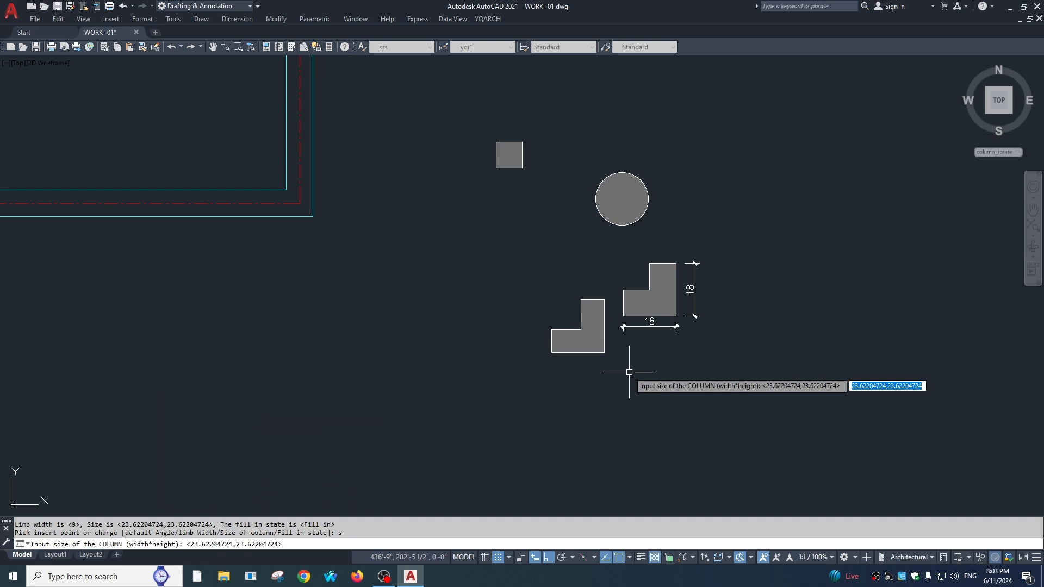
type("18")
key("Return")
type("1")
key("BackSpace")
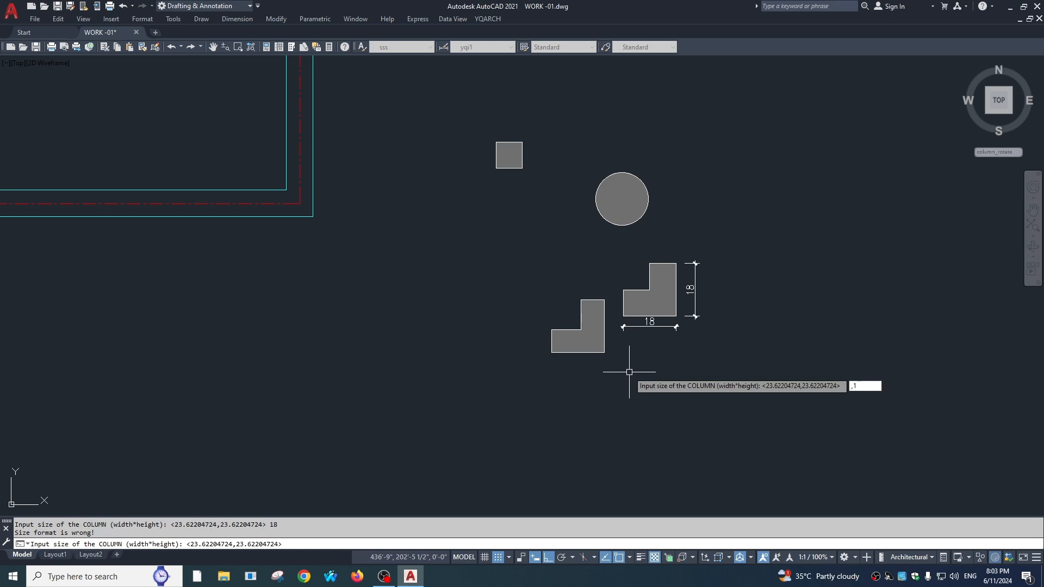
key("Return")
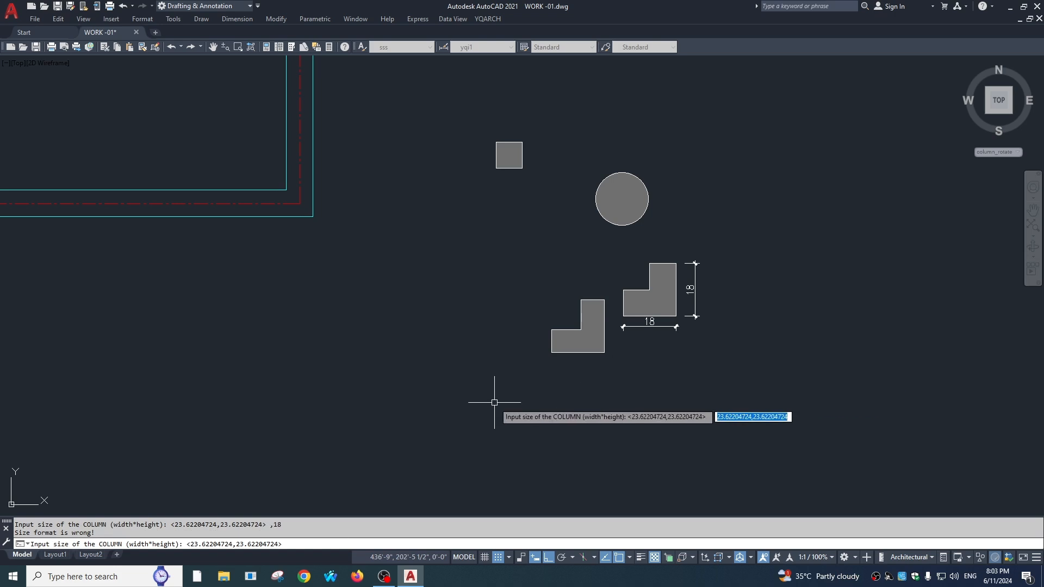
key("Return")
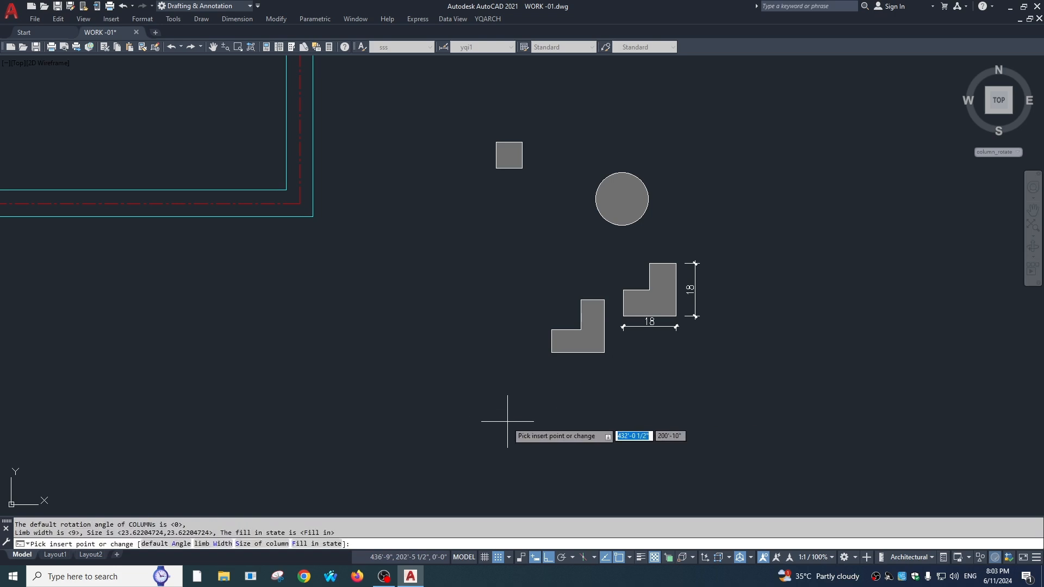
Keep the T-shaped column's limb width at 9 and set its size to 18,18.
type("w")
key("Return")
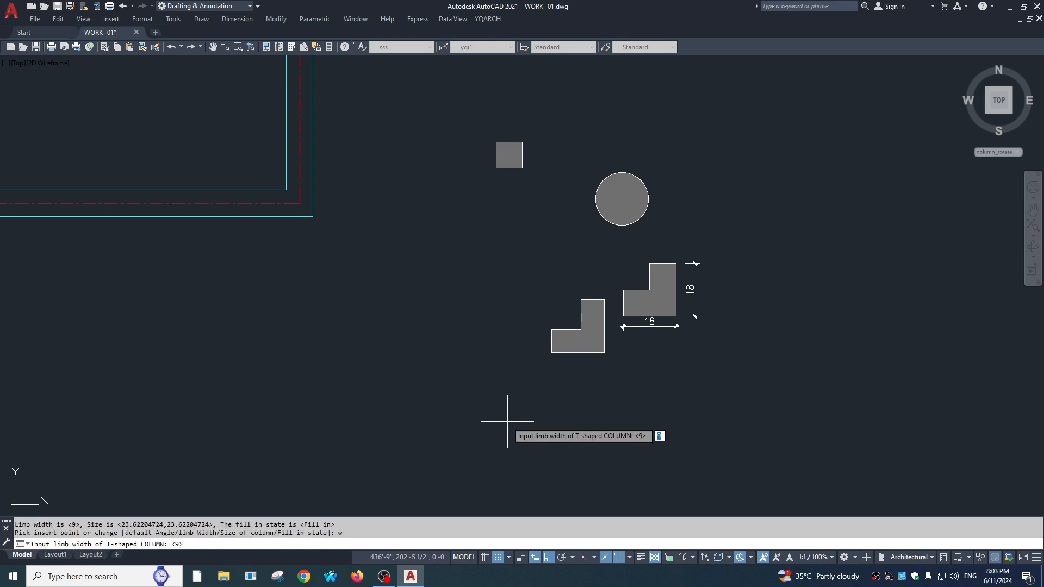
key("Return")
type("s")
key("Return")
type("1")
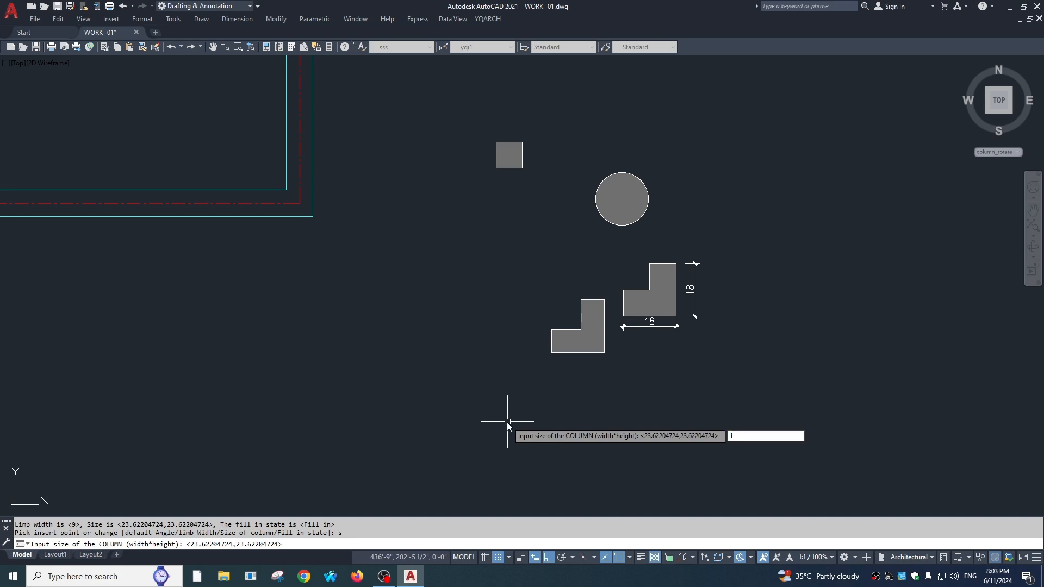
type("8,18")
key("Return")
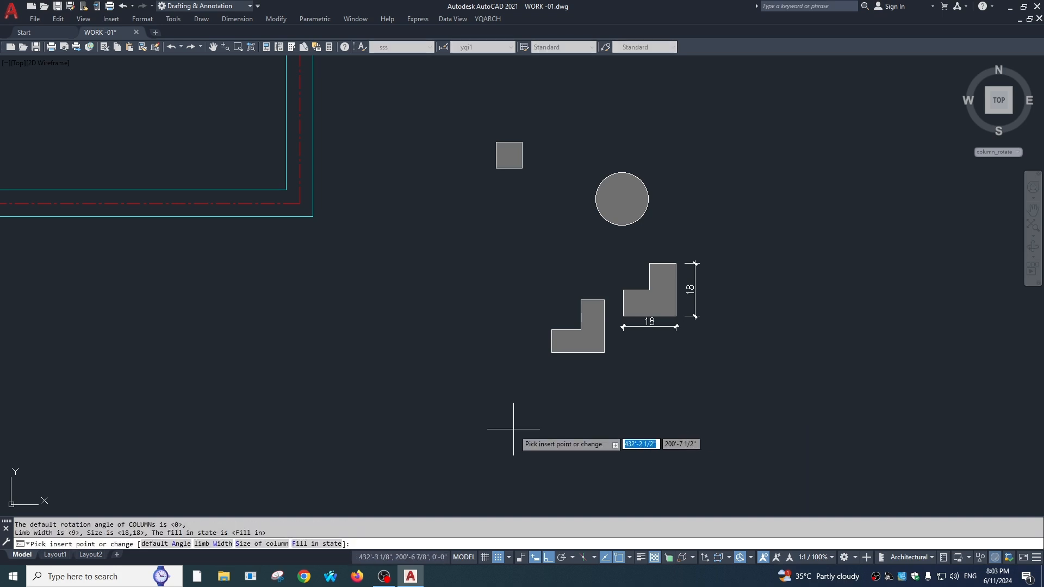
Keep the 18,18 size and insert the T-shaped column below and left of the L-shaped columns, with its stem pointing down.
type("s")
key("Return")
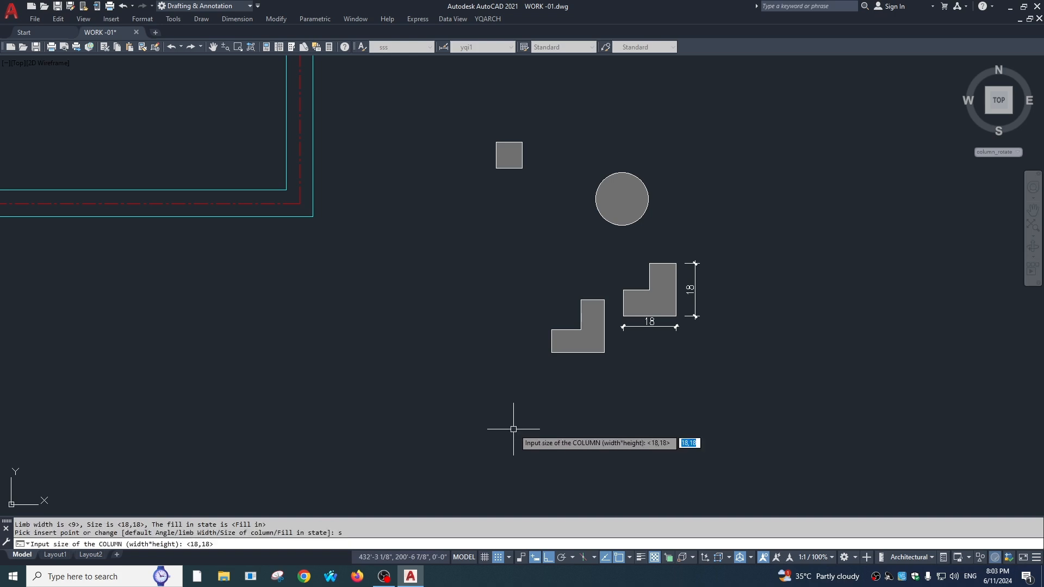
key("Return")
left_click(436, 408)
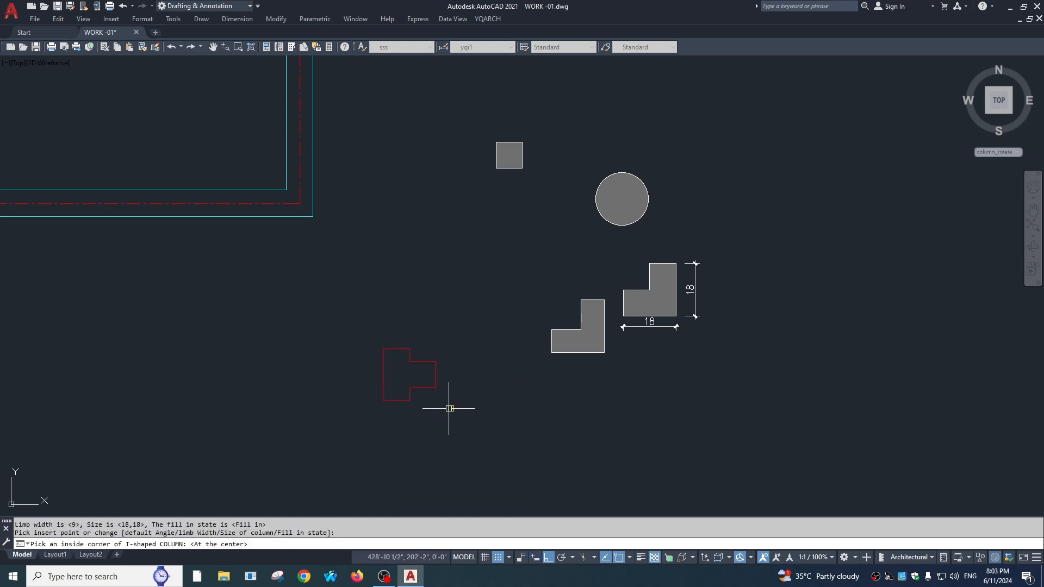
key("Return")
key("Escape")
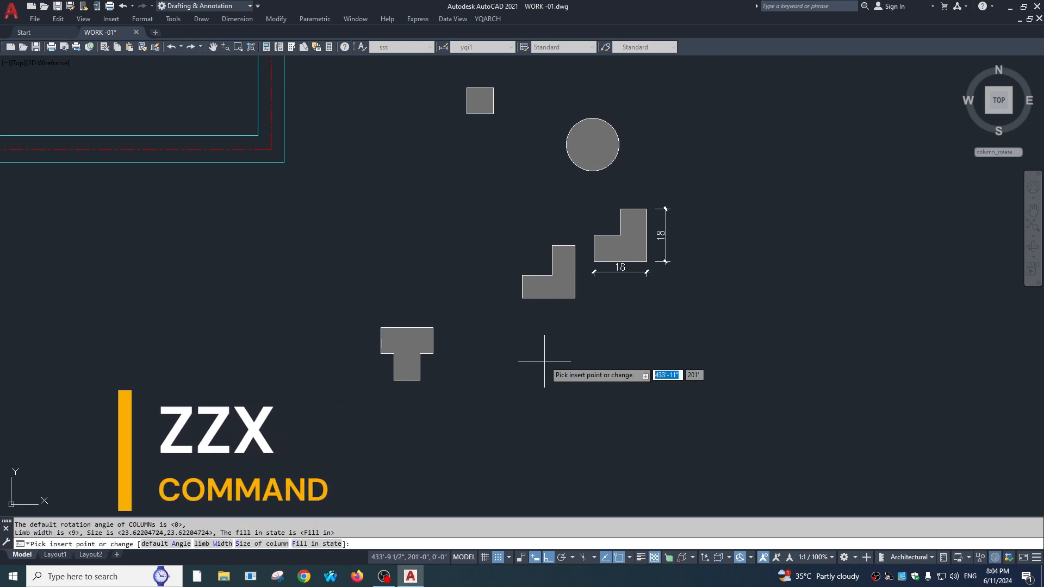
Try to enter a size of 18 by 18 for the cross-shaped column in the ZZX command.
type("s")
key("Return")
type("18")
key("Return")
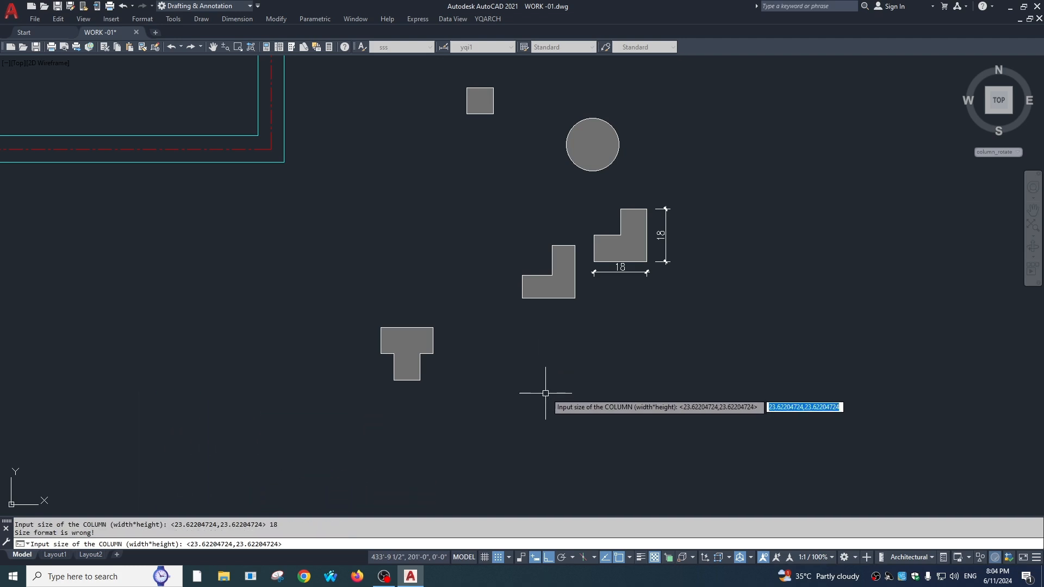
key("Return")
type("18")
key("Tab")
type("18")
key("Return")
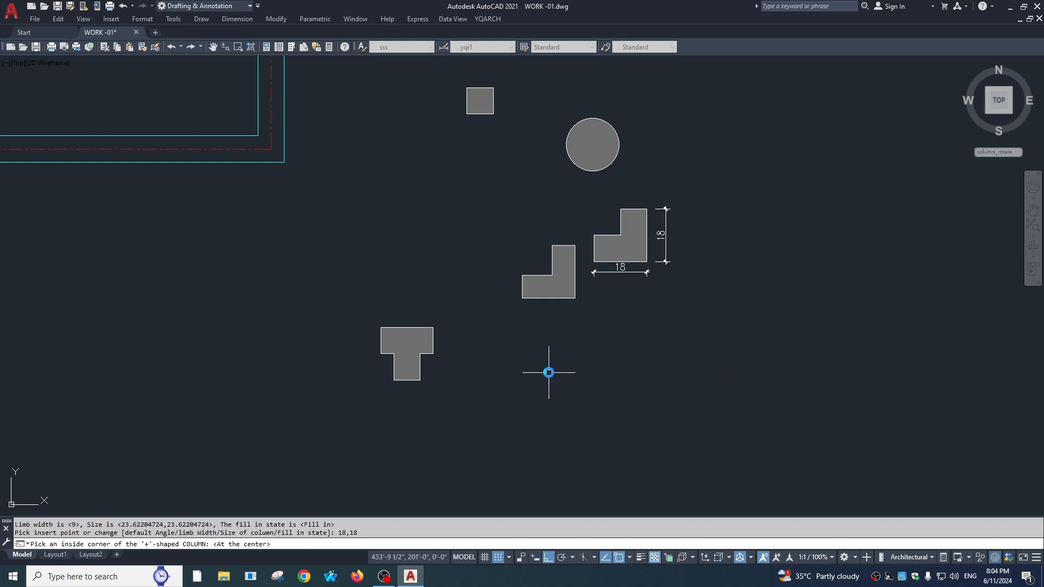
key("Return")
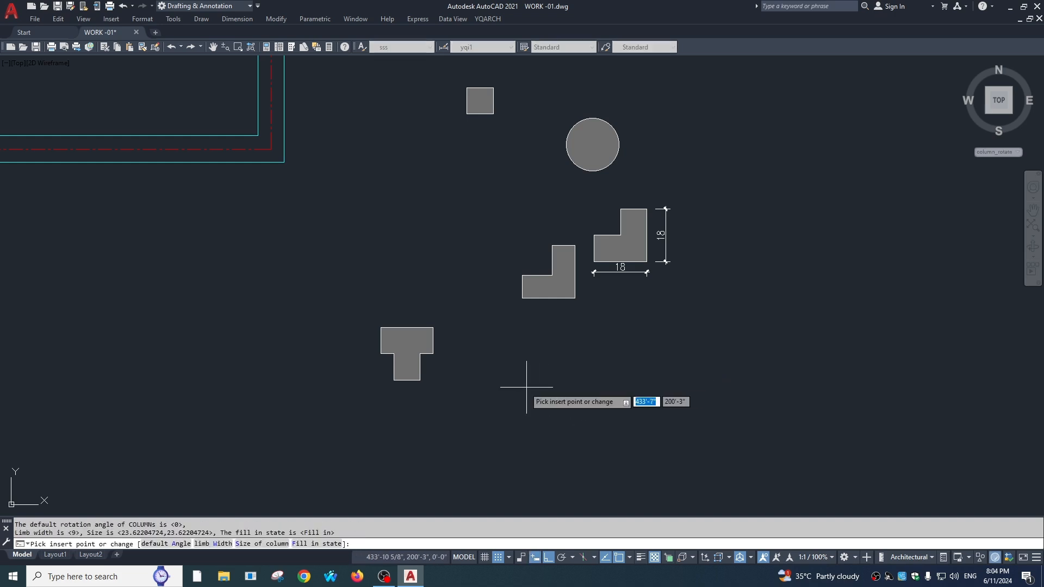
Set the cross-shaped column's size to 18,18 and insert it, centred, below the L-shaped columns and right of the T-shaped column.
type("s")
key("Return")
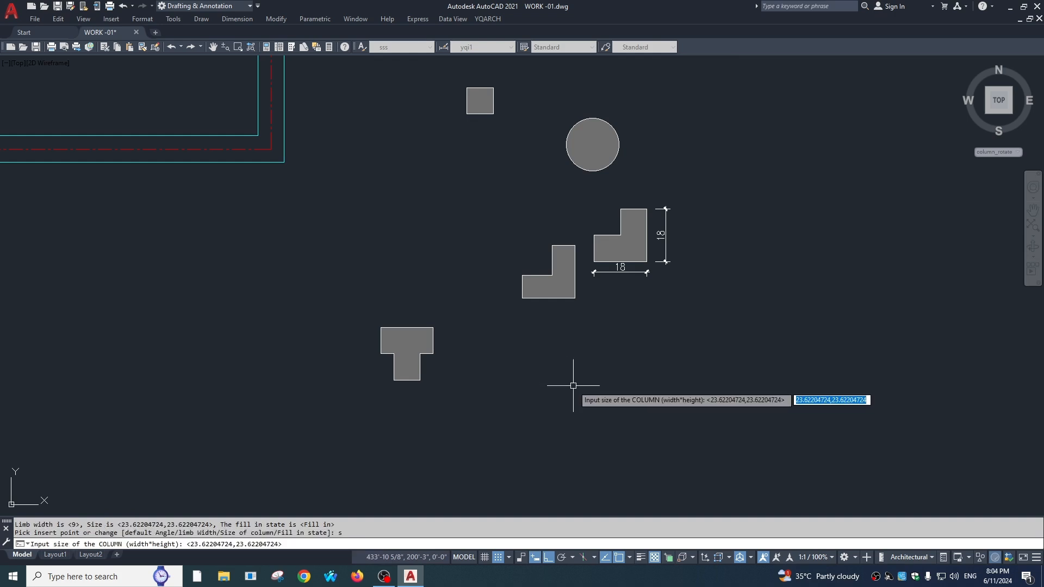
type("18,1")
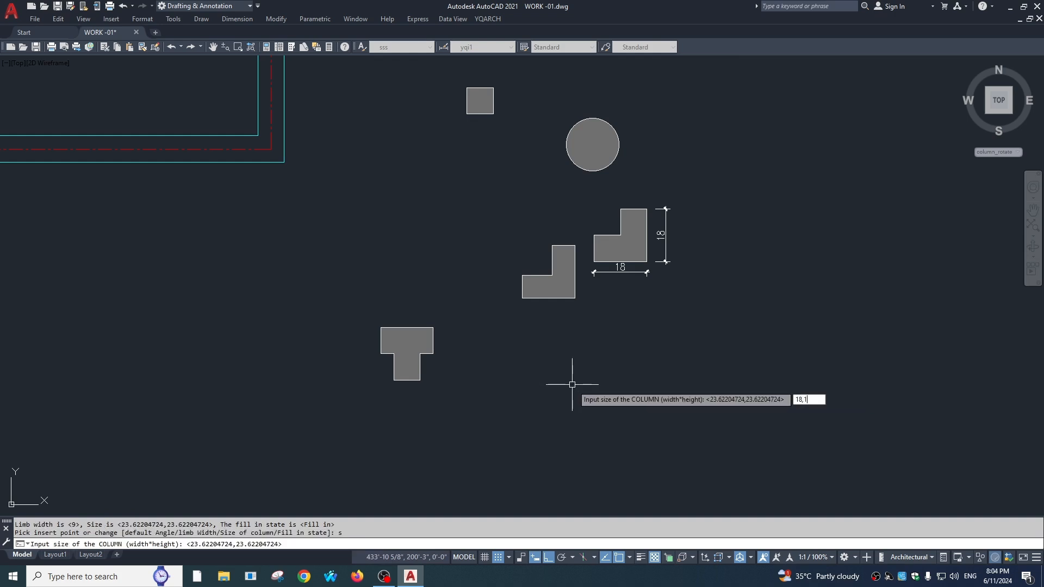
type("8")
key("Return")
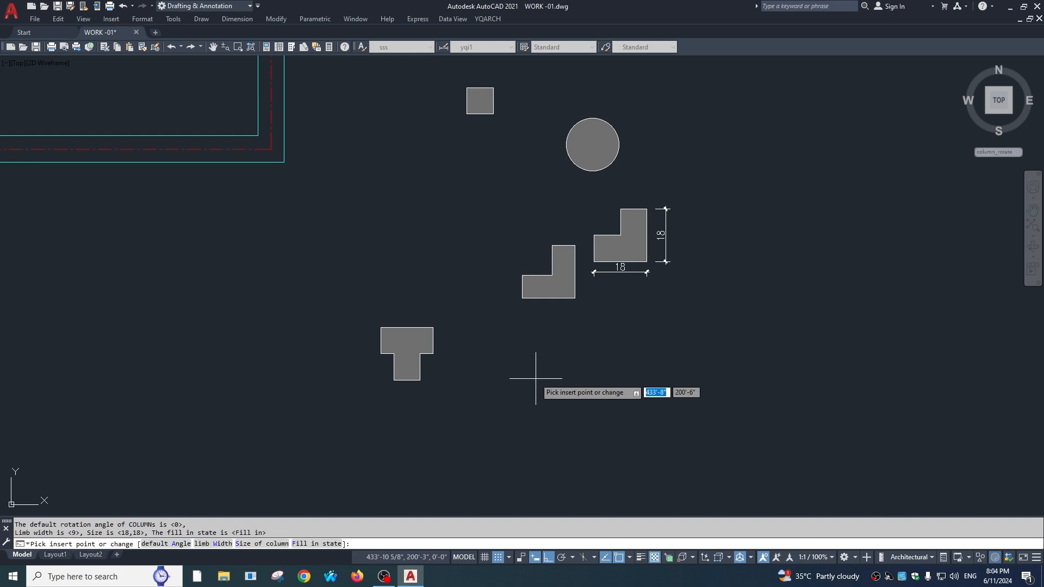
left_click(548, 378)
key("Return")
scroll(601, 395, "up", 3)
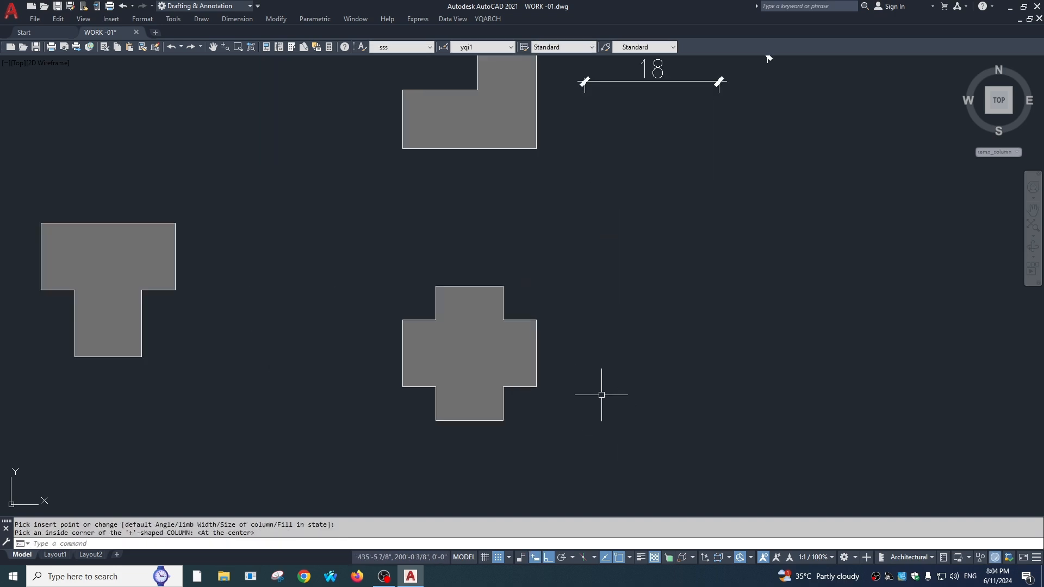
Insert filled 9,9 rectangular columns at all four wall corners of the square room with the ZZBZ command.
scroll(607, 396, "down", 5)
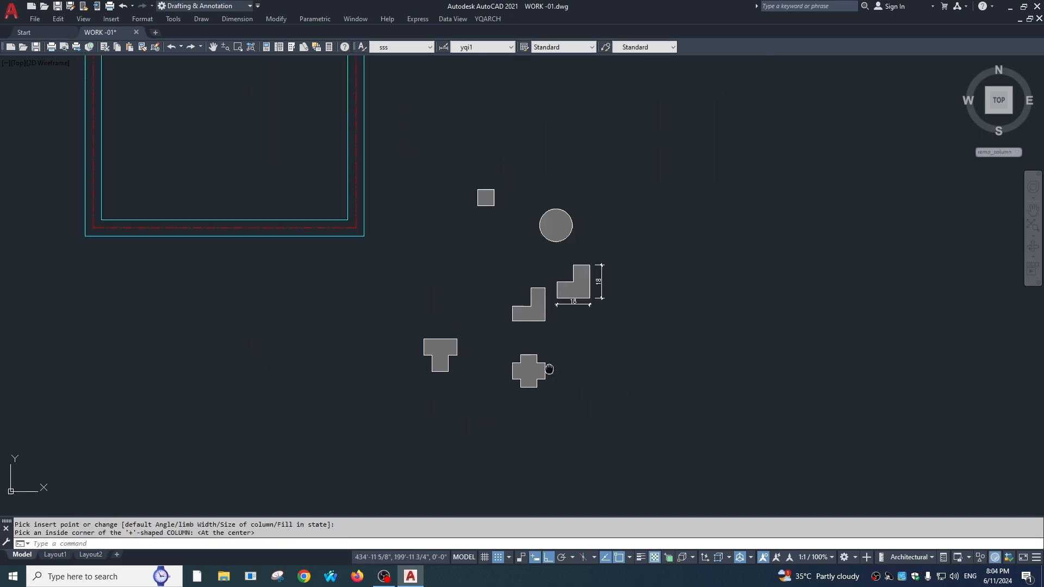
scroll(522, 342, "up", 4)
scroll(534, 283, "down", 2)
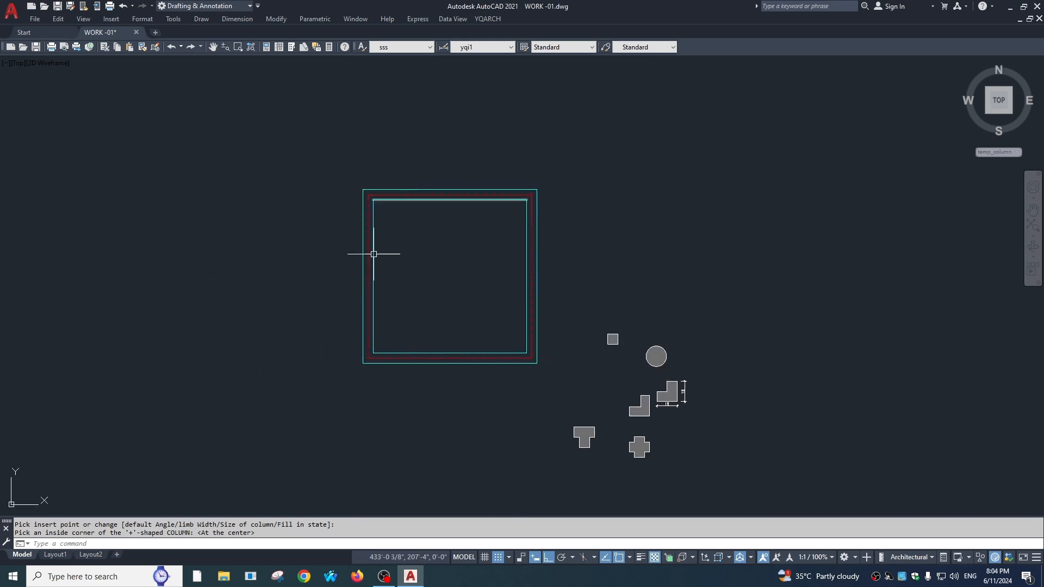
scroll(448, 286, "up", 2)
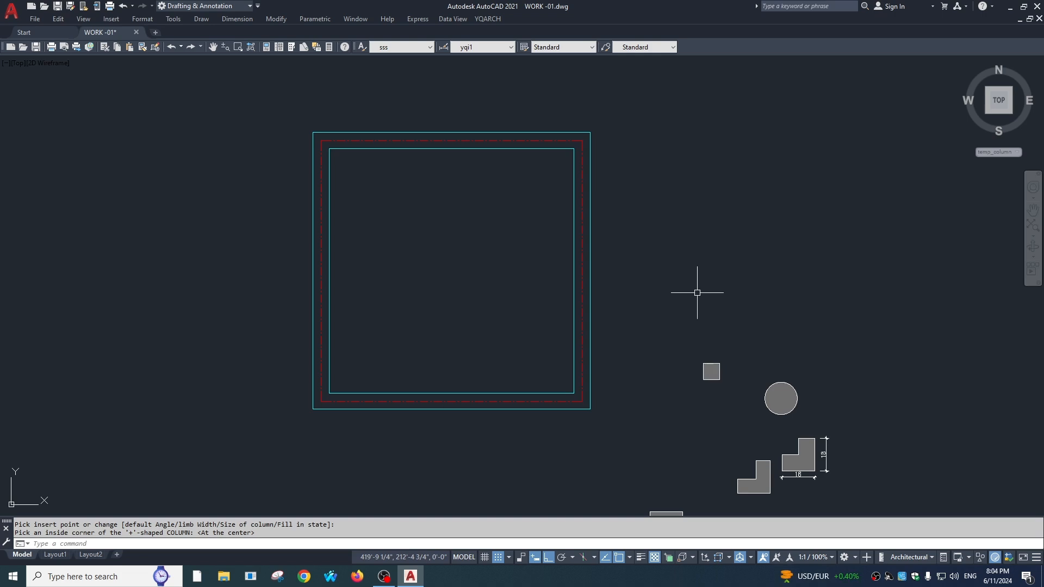
middle_click_drag(643, 330, 652, 348)
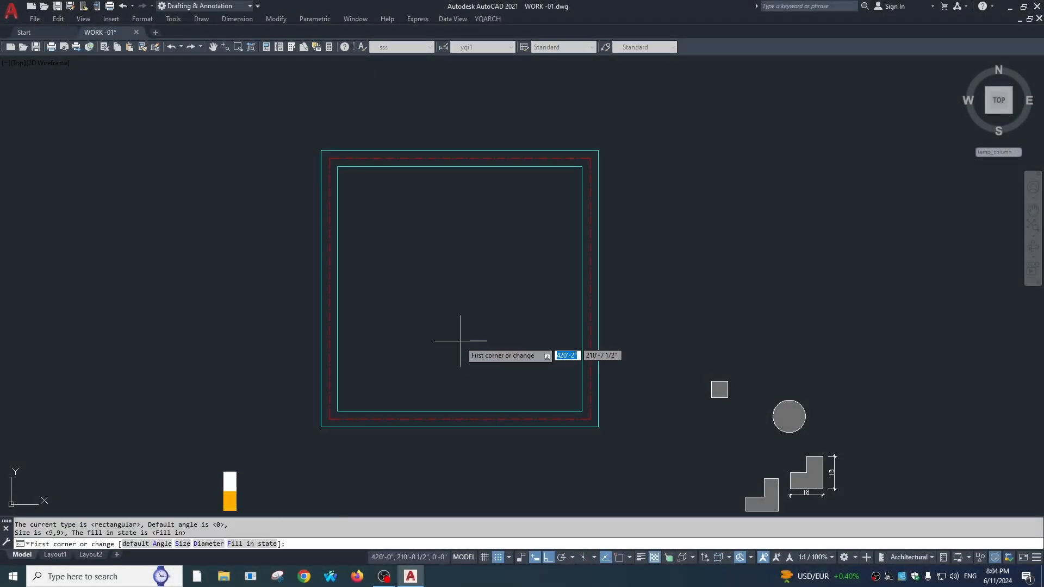
type("s")
key("Return")
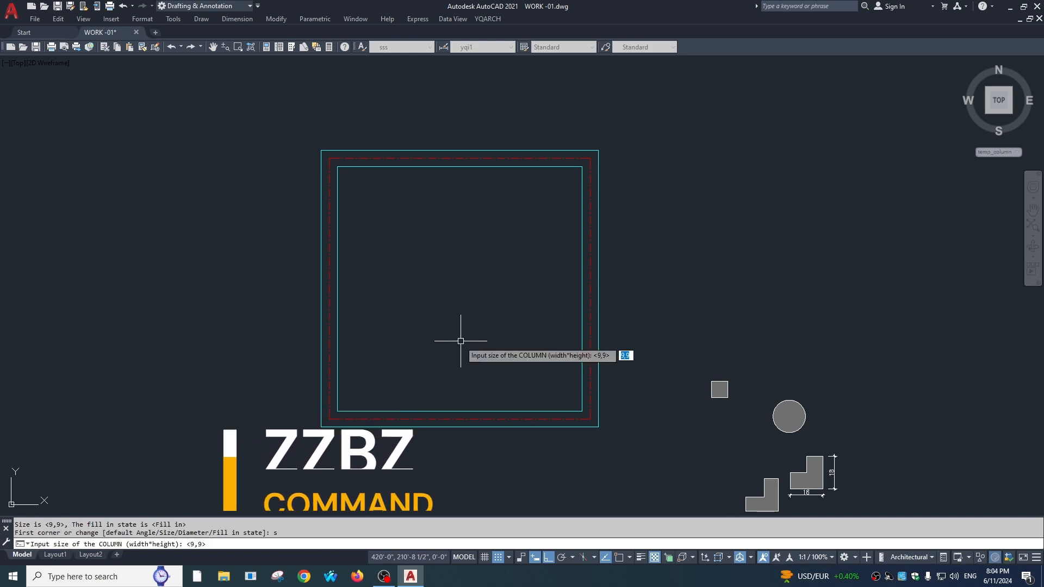
key("Return")
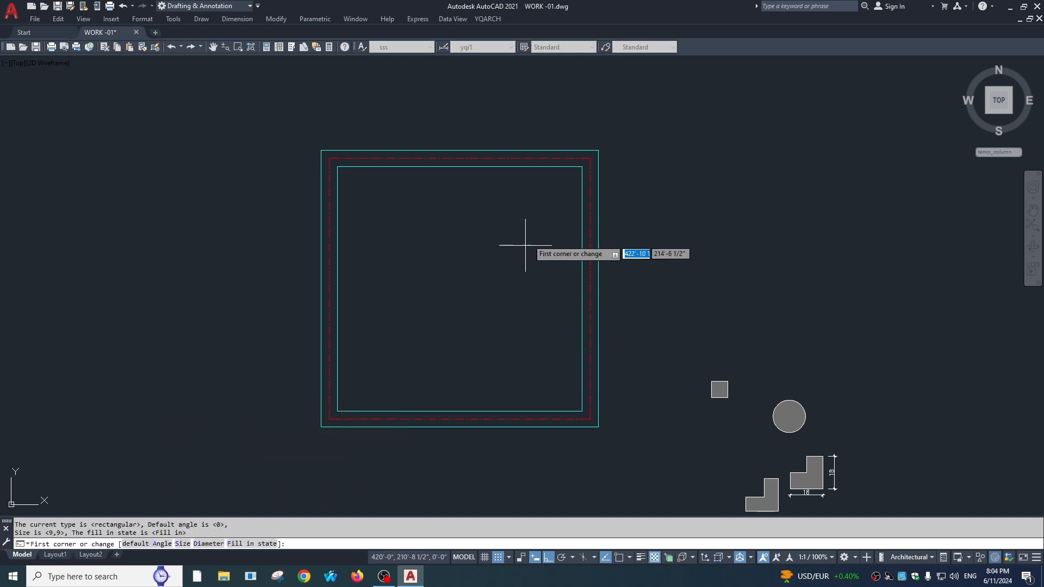
left_click(624, 118)
left_click(338, 395)
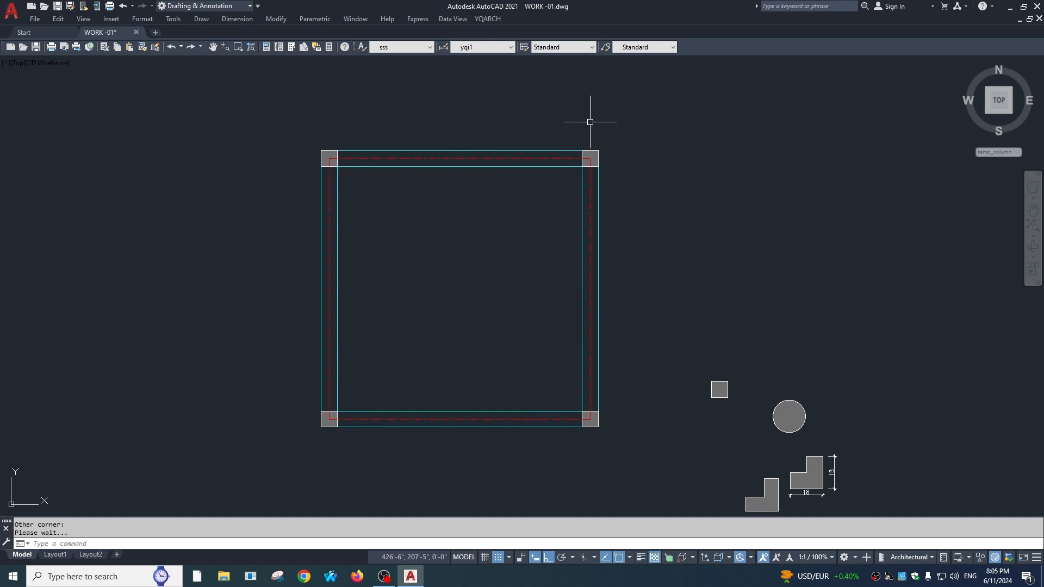
Copy the small square column to the right of the column group and erase the copy.
scroll(586, 186, "down", 2)
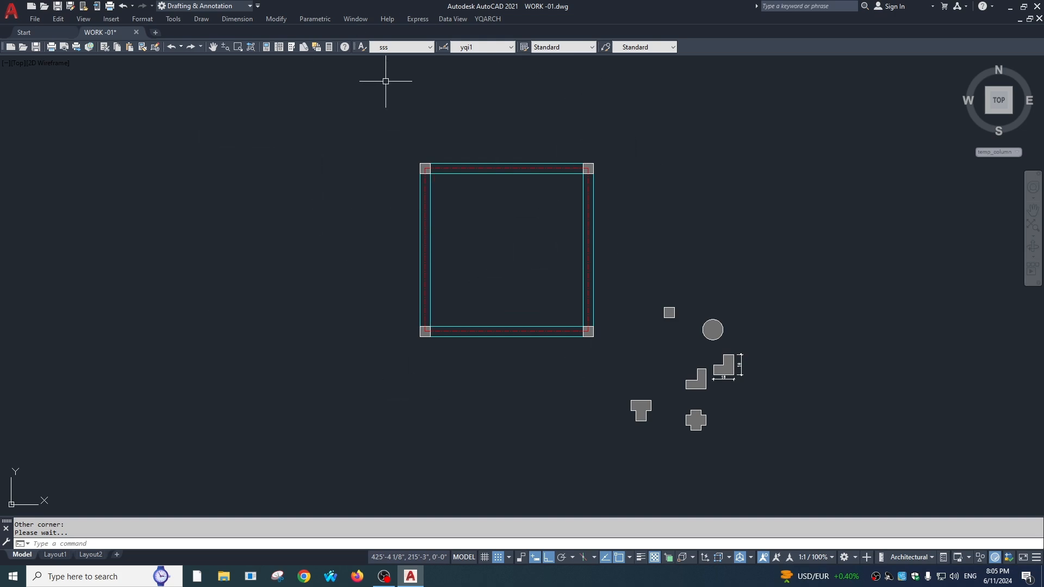
scroll(550, 147, "down", 2)
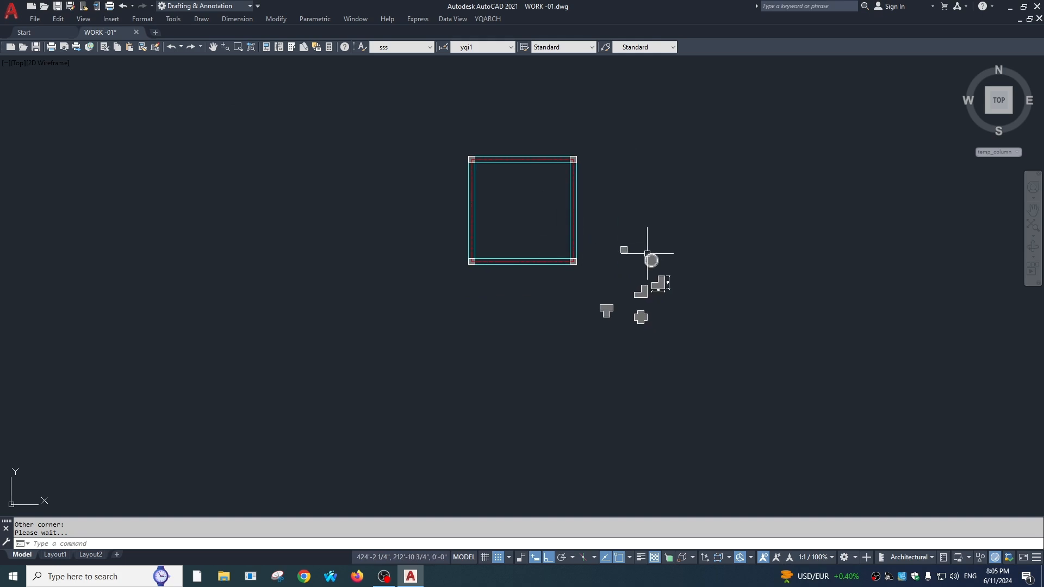
scroll(648, 253, "up", 4)
left_click(594, 240)
type("co")
key("space")
scroll(554, 245, "down", 4)
left_click(558, 260)
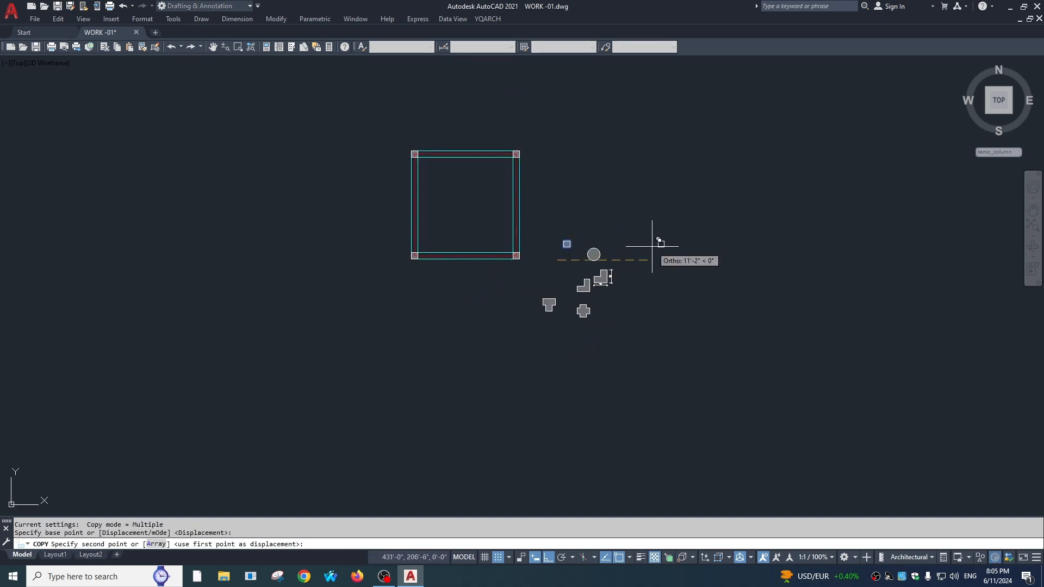
left_click(681, 255)
key("Escape")
scroll(711, 227, "down", 2)
left_click(711, 228)
left_click(675, 282)
type("e")
key("space")
key("Escape")
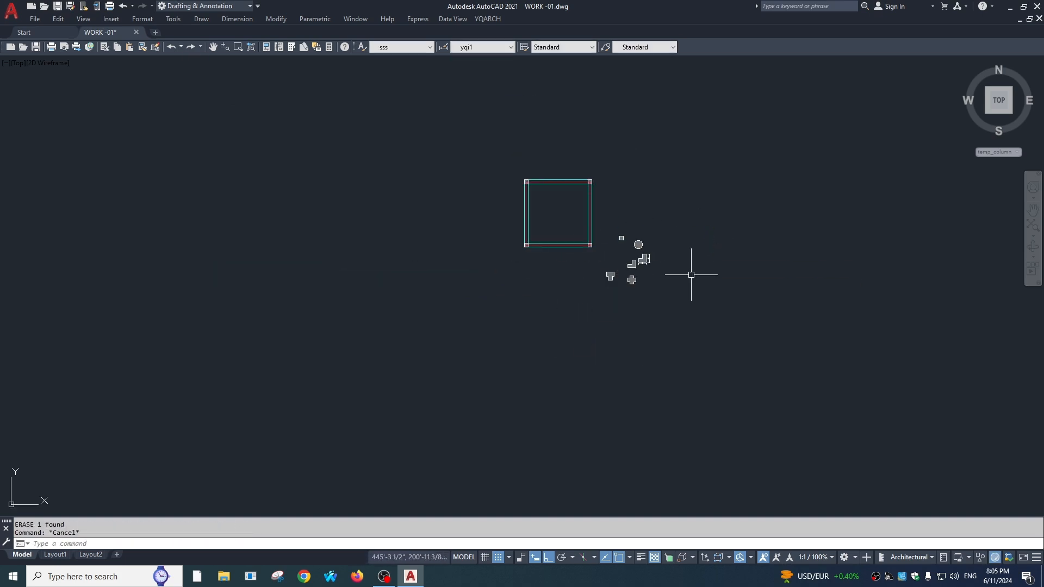
Draw two small rectangles right of the column group, the first about 1'-3 1/2" square and the second below and right of it.
scroll(699, 261, "up", 2)
type("rec")
key("space")
left_click(695, 263)
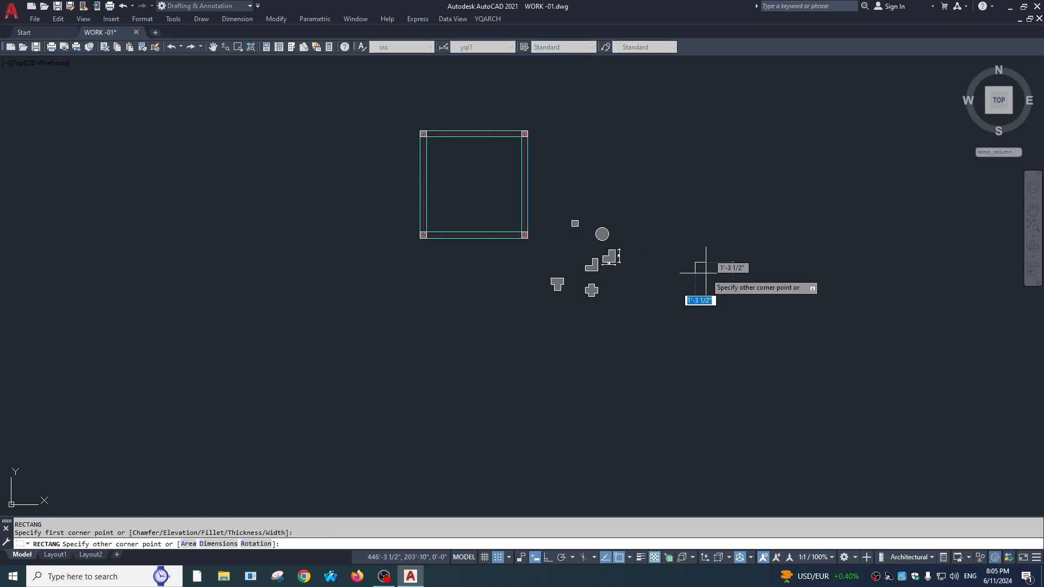
left_click(706, 274)
scroll(719, 295, "up", 2)
key("space")
left_click(713, 283)
left_click(728, 299)
key("Escape")
middle_click_drag(699, 304, 682, 278)
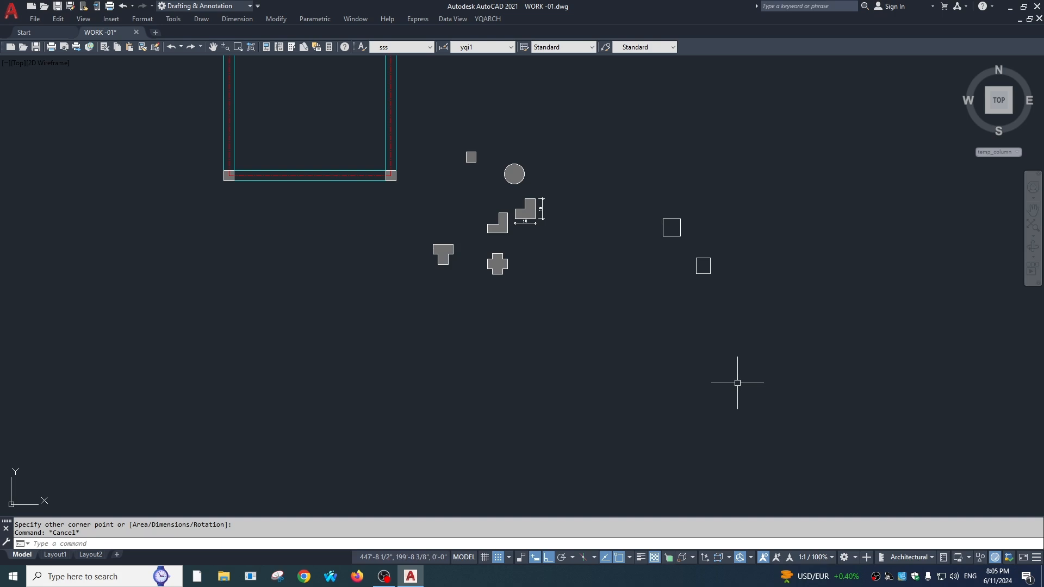
Convert the lower of the two small rectangles into a filled column with the XXZZ command.
type("xxz")
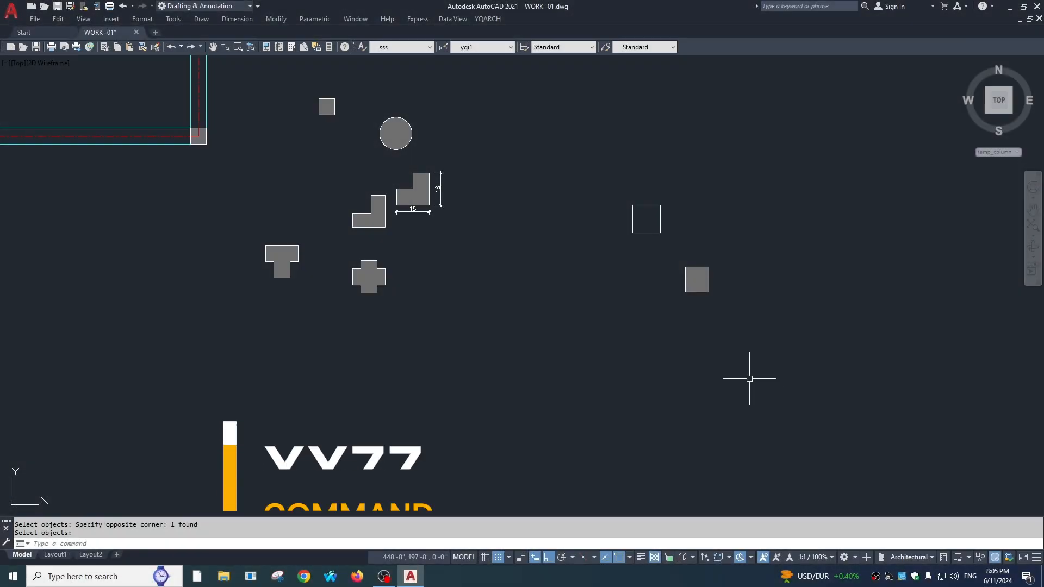
scroll(620, 353, "down", 2)
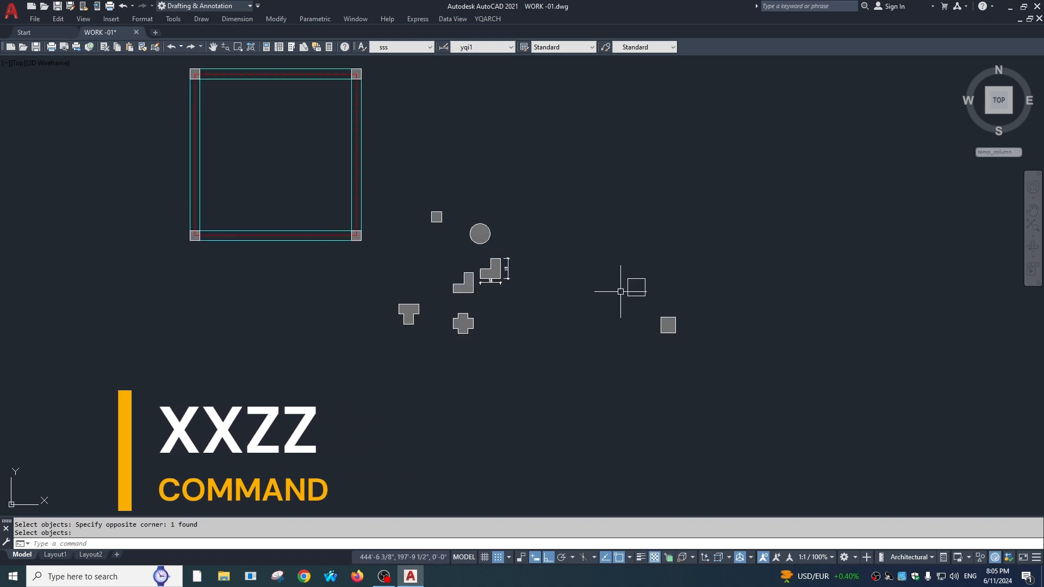
Draw a wide horizontal rectangle above the two small squares.
type("rec")
key("Return")
left_click(656, 193)
left_click(688, 210)
type("xc")
key("Return")
key("Escape")
Draw a circle to the right of and below the wide rectangle.
type("c")
key("Return")
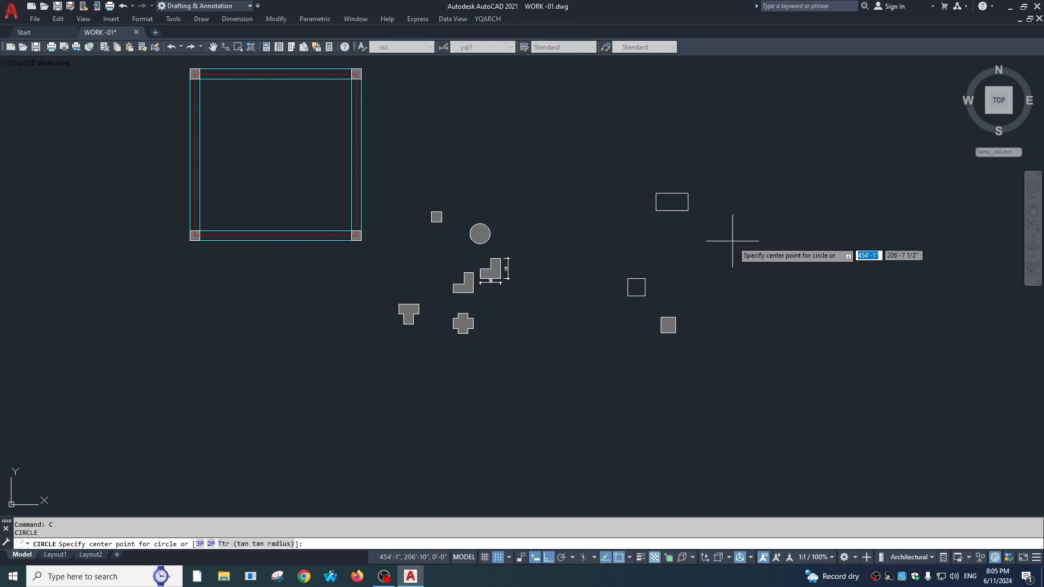
left_click(733, 241)
left_click(739, 256)
key("Escape")
mouse_move(743, 273)
middle_mouse_down()
mouse_move(718, 295)
mouse_move(713, 285)
middle_mouse_up()
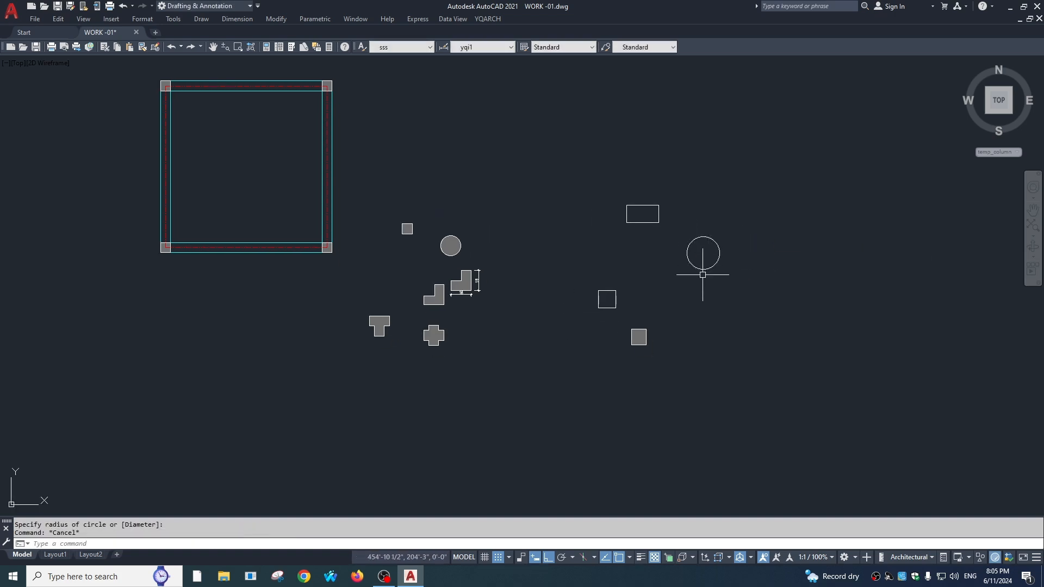
Convert the wide rectangle, the circle and the unfilled square into filled columns together with XXZZ.
type("xxzz")
key("Return")
left_click(739, 169)
left_click(524, 349)
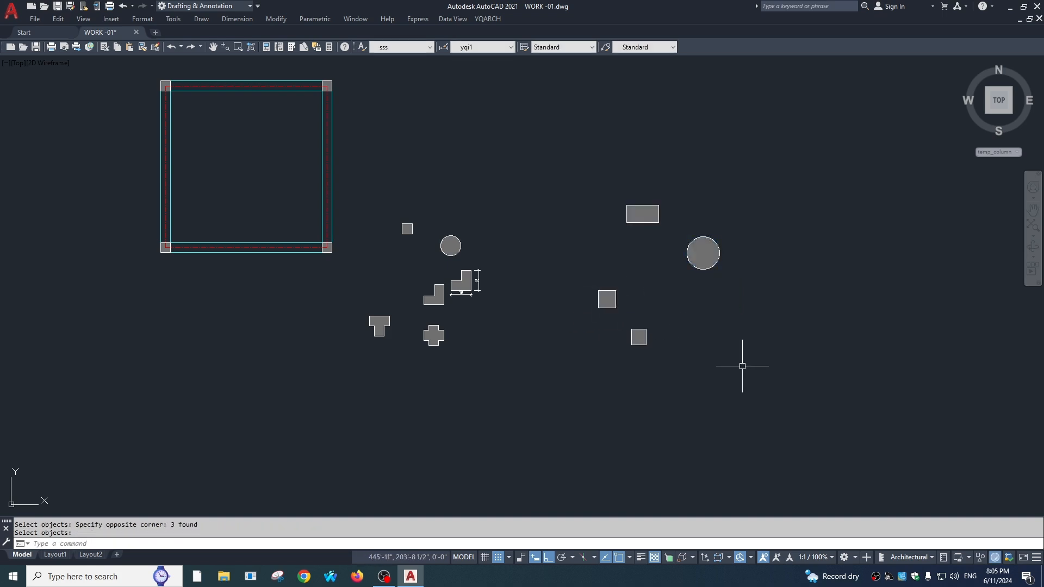
scroll(723, 285, "up", 2)
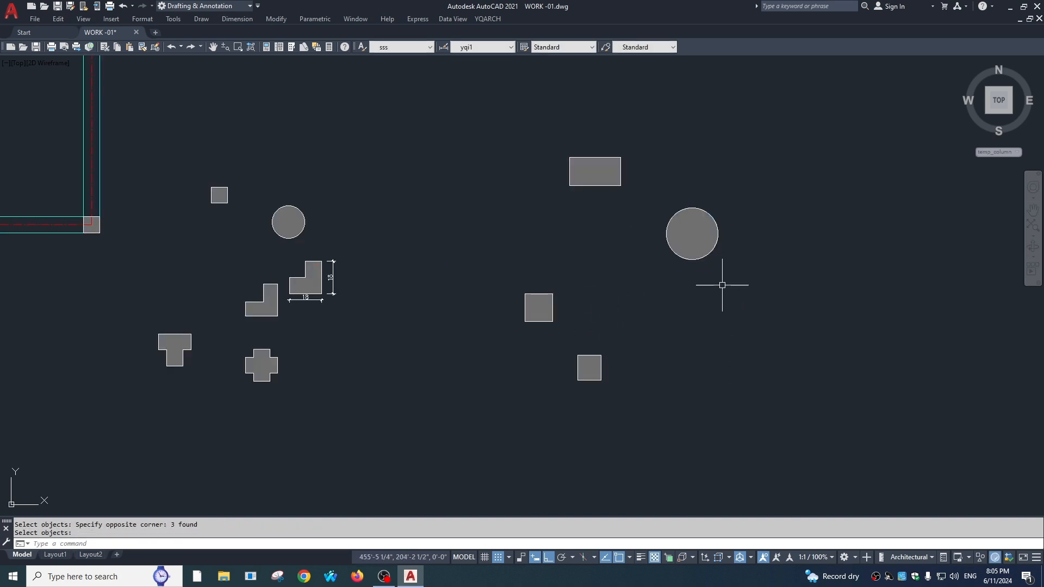